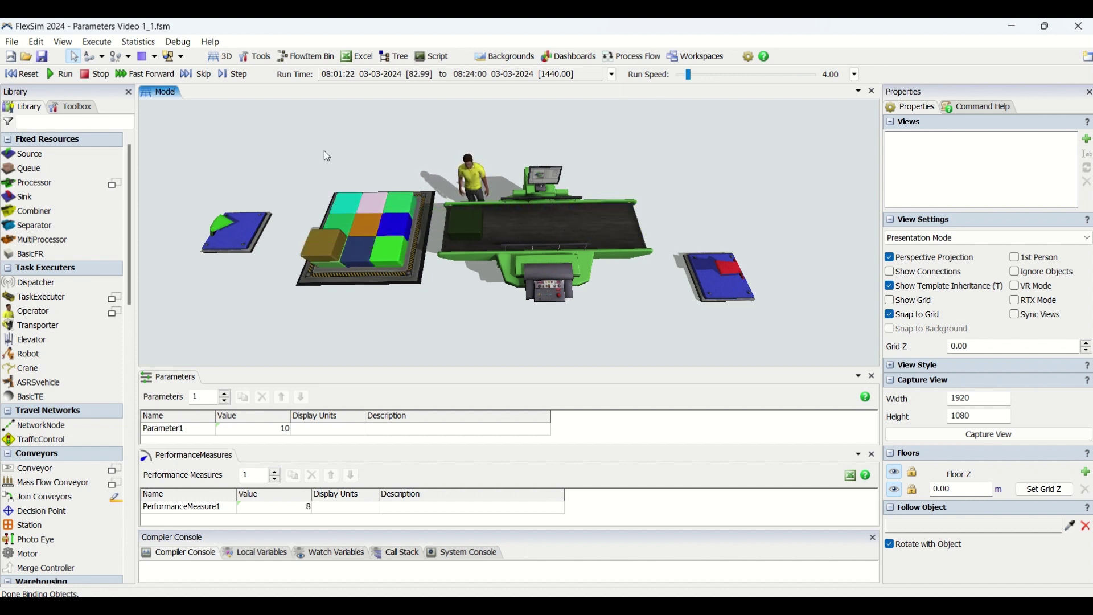
{"action": "right_click_drag", "start_coordinate": [456, 317], "coordinate": [462, 308]}
{"action": "right_click_drag", "start_coordinate": [535, 300], "coordinate": [560, 313]}
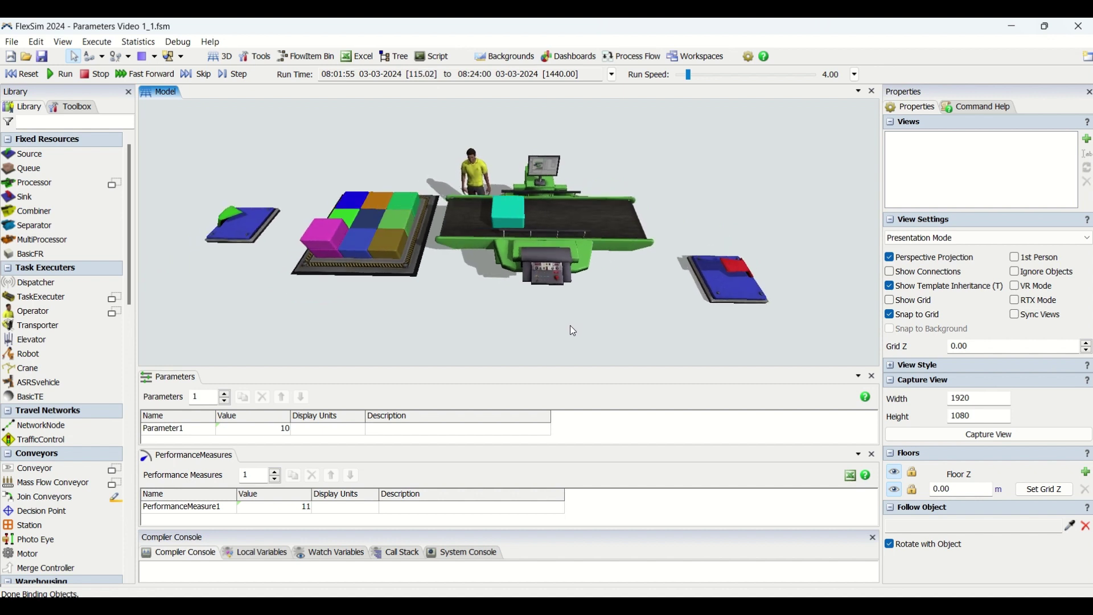
{"action": "right_click", "coordinate": [573, 326]}
{"action": "left_click", "coordinate": [651, 290]}
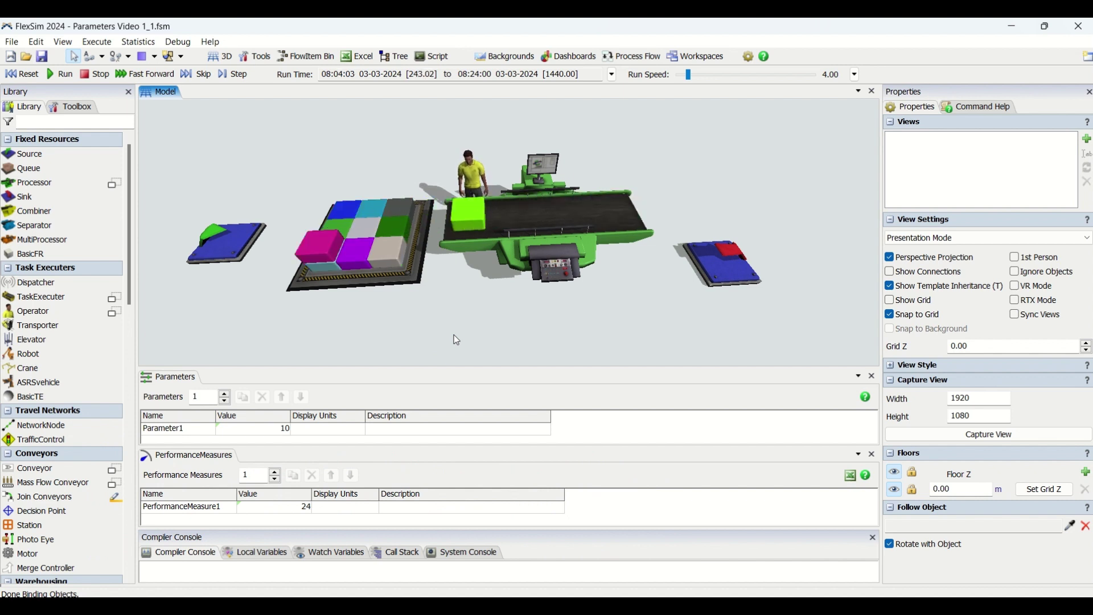
{"action": "left_click_drag", "start_coordinate": [459, 313], "coordinate": [470, 317]}
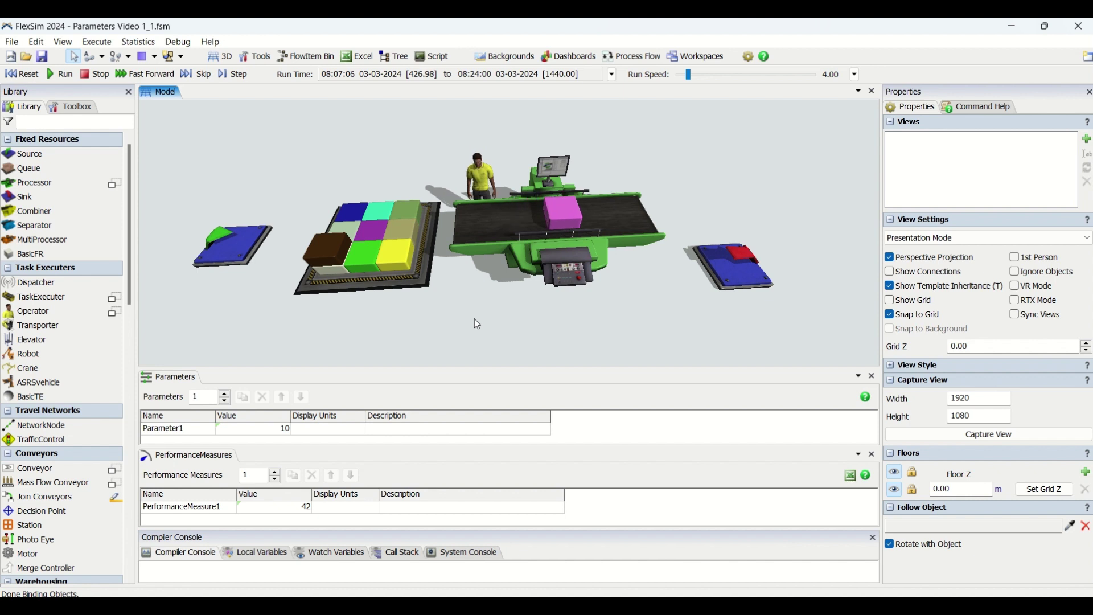
Select the source, queue, processor and sink one after another to look over their properties.
{"action": "left_click", "coordinate": [251, 257]}
{"action": "left_click", "coordinate": [370, 250]}
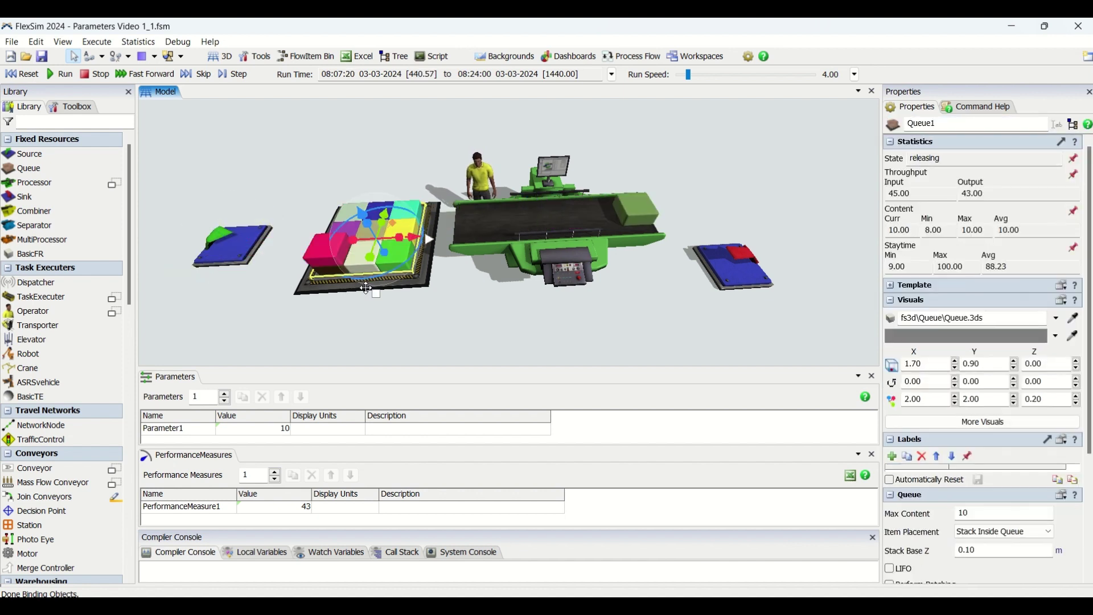
{"action": "left_click", "coordinate": [596, 254]}
{"action": "left_click", "coordinate": [733, 263]}
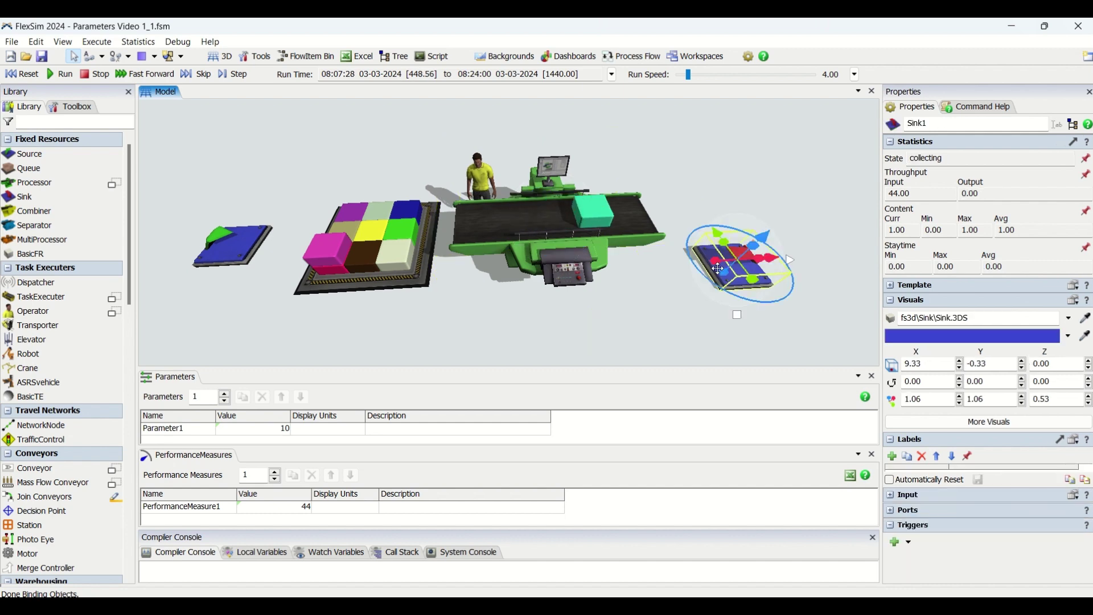
{"action": "left_click", "coordinate": [636, 326]}
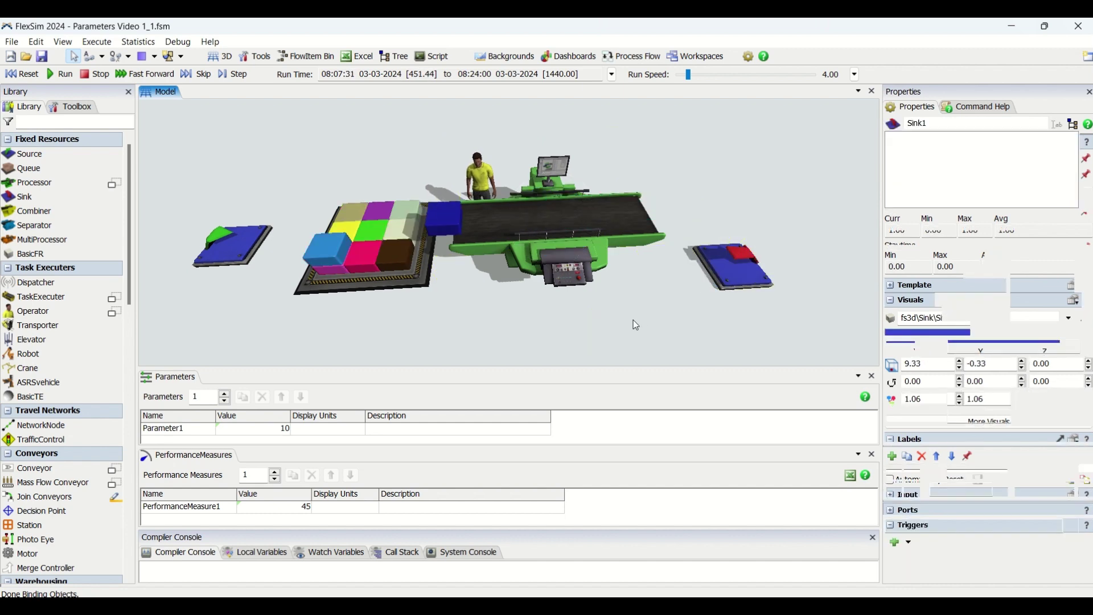
Compare Parameter1's value with the processor's process time in its properties.
{"action": "left_click", "coordinate": [289, 433]}
{"action": "left_click", "coordinate": [579, 245]}
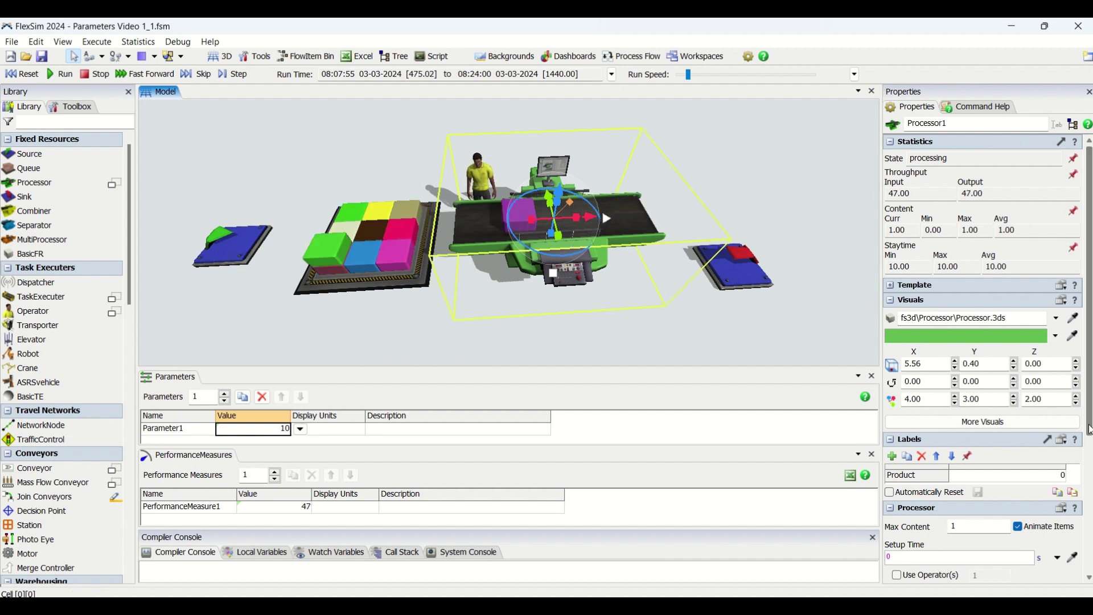
{"action": "scroll", "coordinate": [1090, 430], "scroll_direction": "down", "scroll_amount": 3}
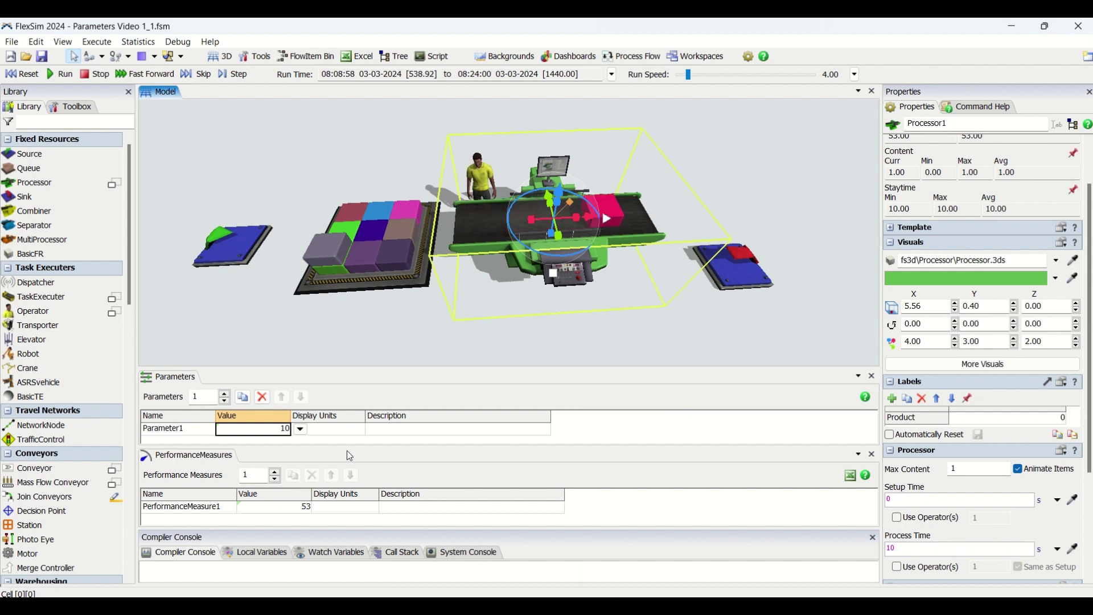
Review Parameter1's type options, bounds and reference, leaving the type on Continuous.
{"action": "left_click", "coordinate": [301, 429]}
{"action": "left_click", "coordinate": [315, 448]}
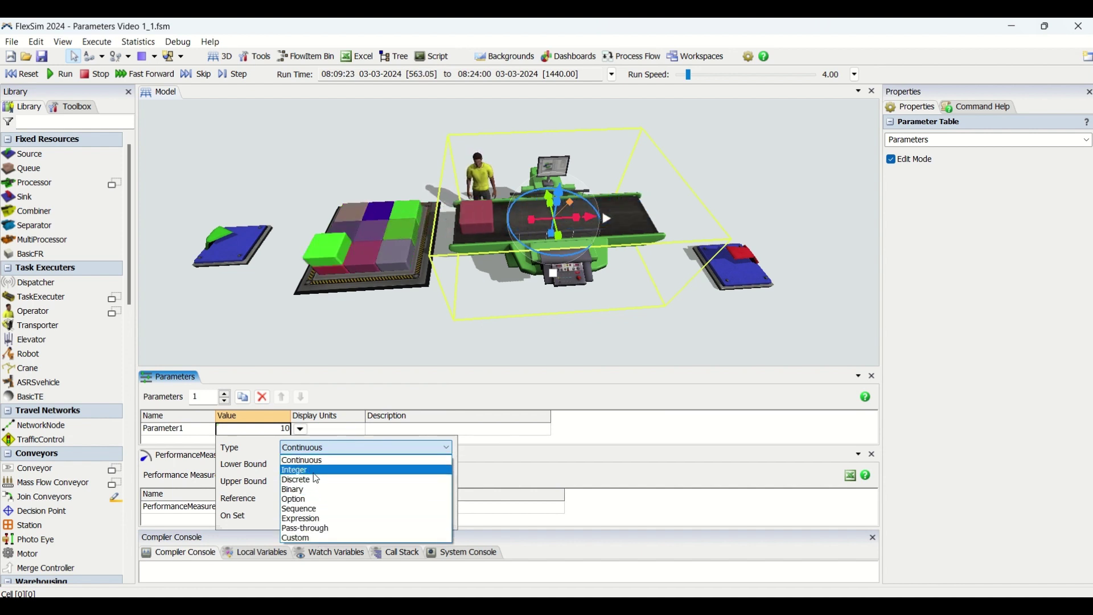
{"action": "left_click", "coordinate": [316, 465]}
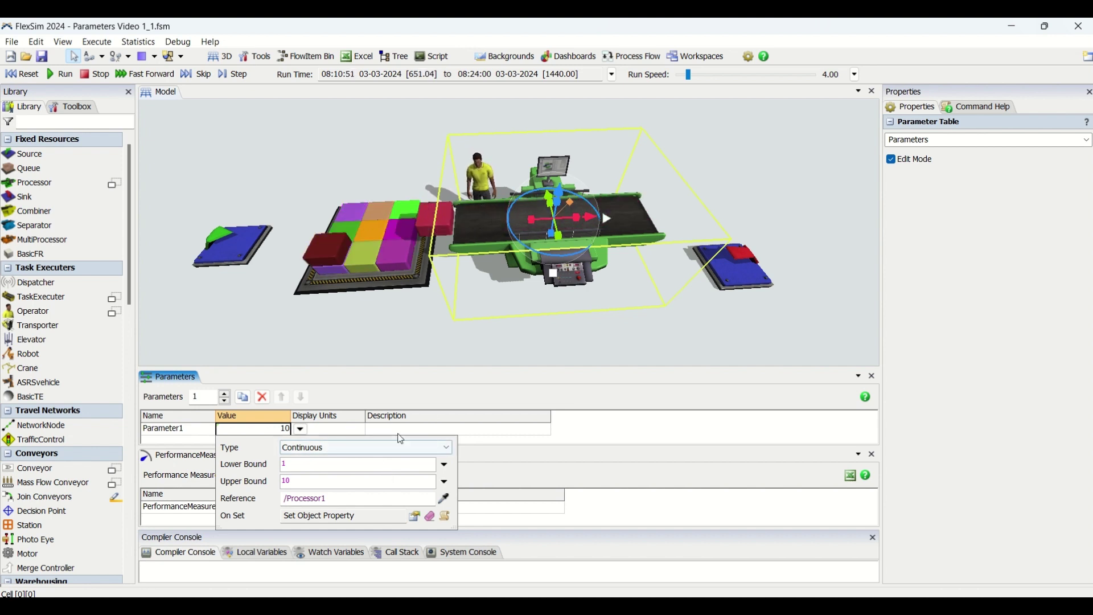
{"action": "left_click", "coordinate": [329, 449]}
{"action": "left_click", "coordinate": [329, 449]}
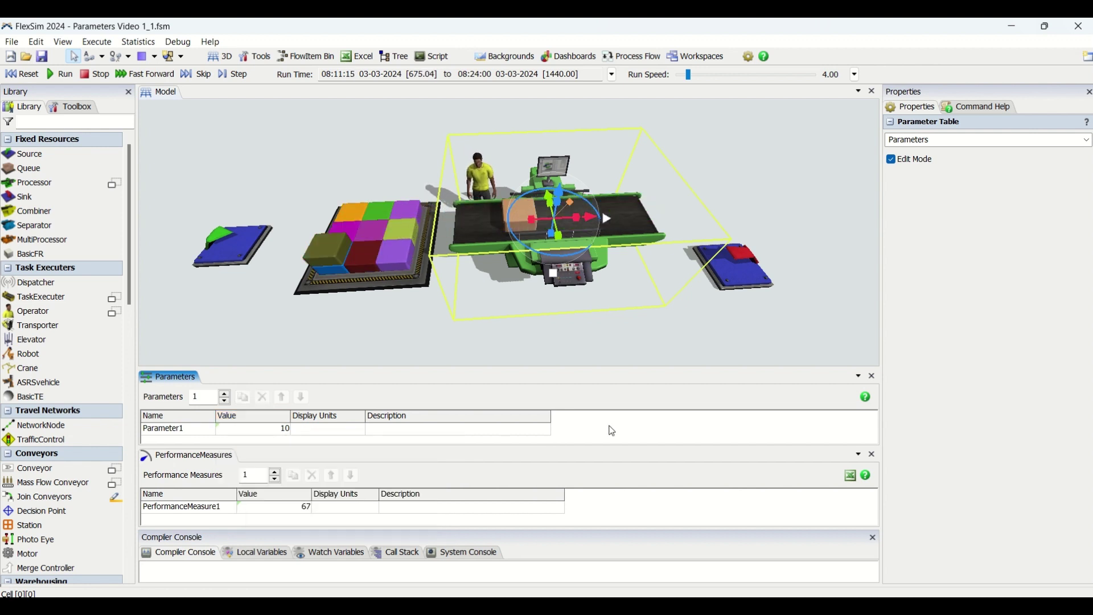
Set Parameter1's value to 8.5 and restart the simulation run.
{"action": "left_click", "coordinate": [273, 428]}
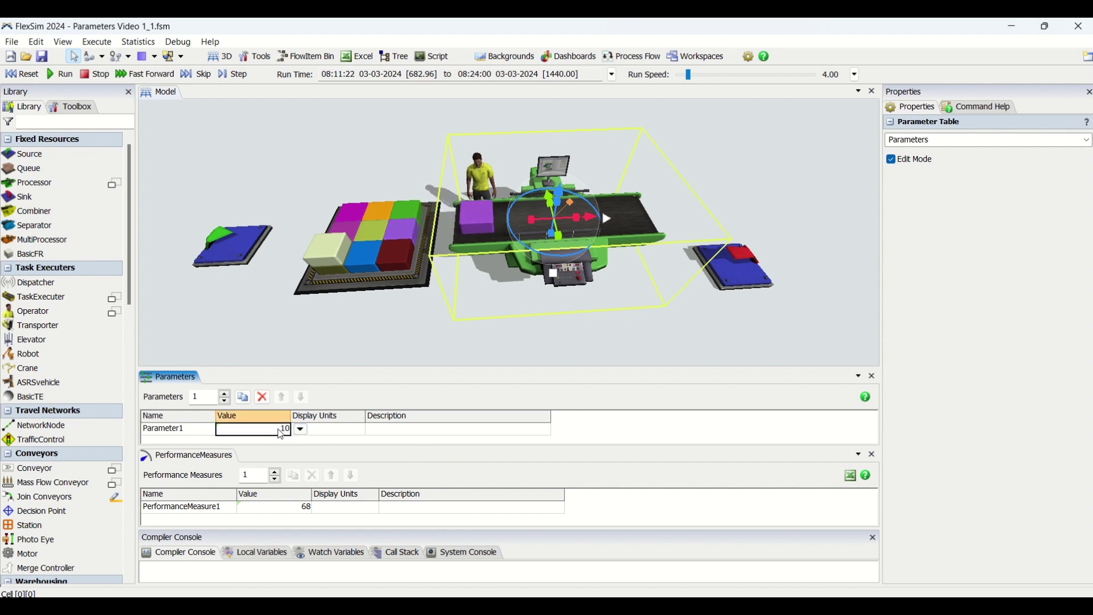
{"action": "left_click", "coordinate": [302, 431]}
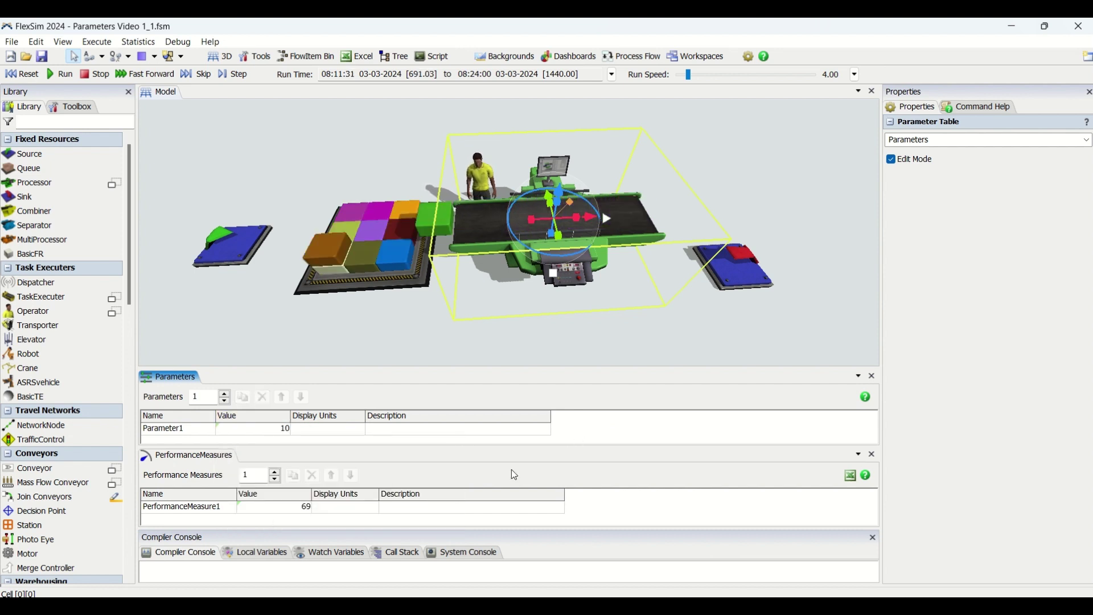
{"action": "type", "text": "8"}
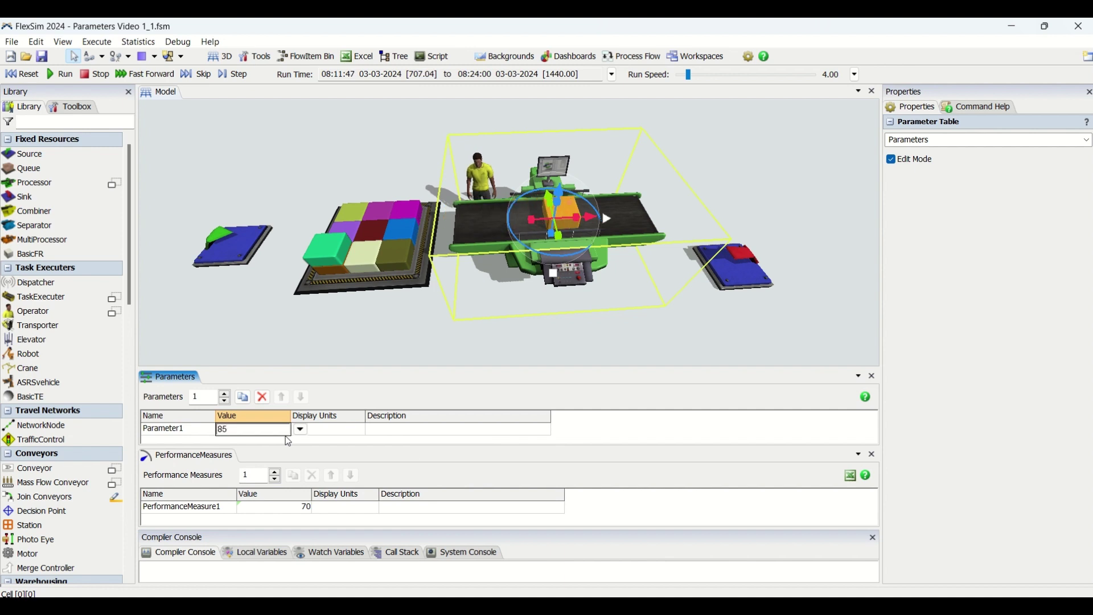
{"action": "type", "text": ".5"}
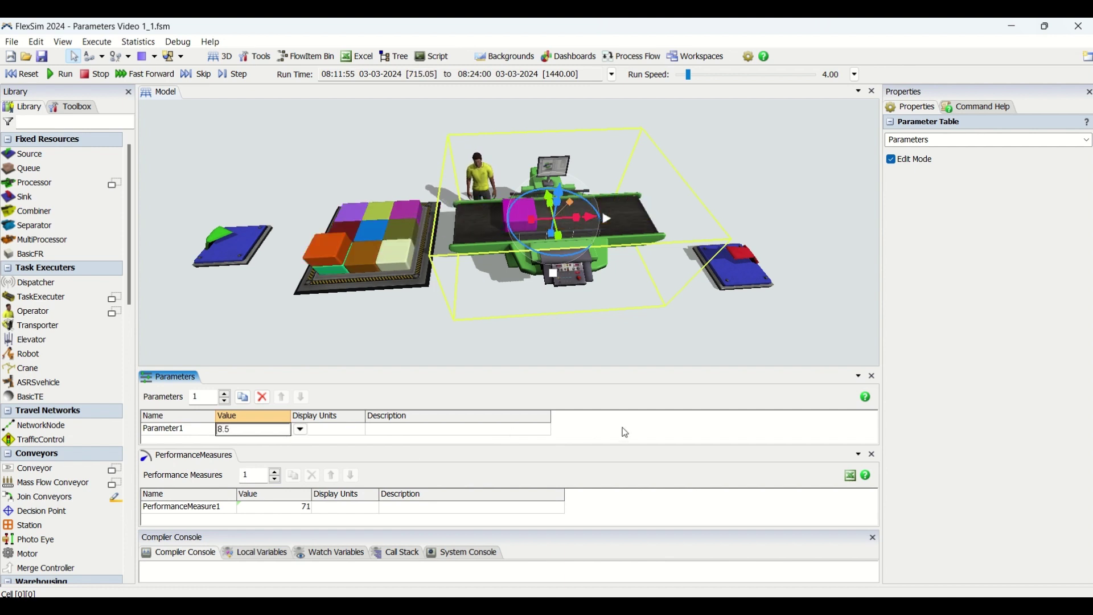
{"action": "key", "text": "Return"}
{"action": "left_click", "coordinate": [40, 75]}
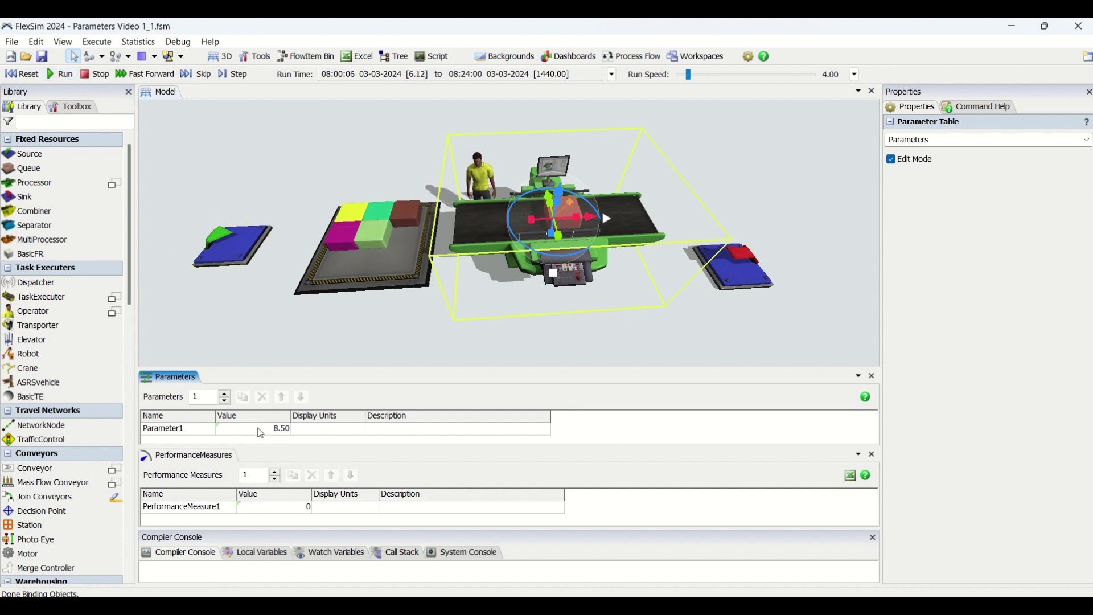
Check whether the processor's process time follows the value of Parameter1.
{"action": "double_click", "coordinate": [276, 430]}
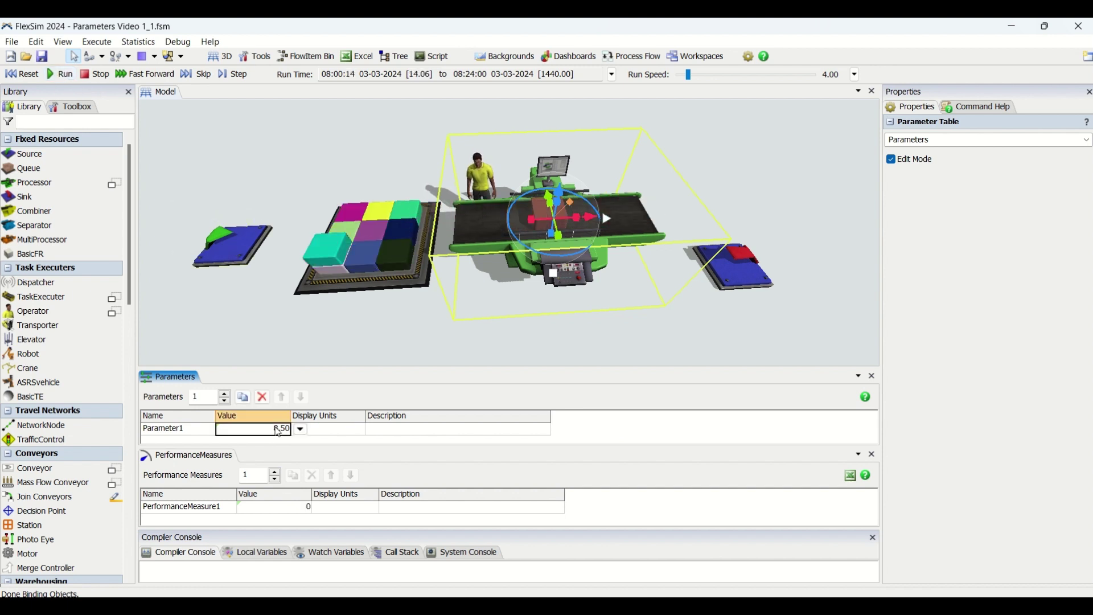
{"action": "left_click", "coordinate": [640, 328]}
{"action": "left_click", "coordinate": [620, 251]}
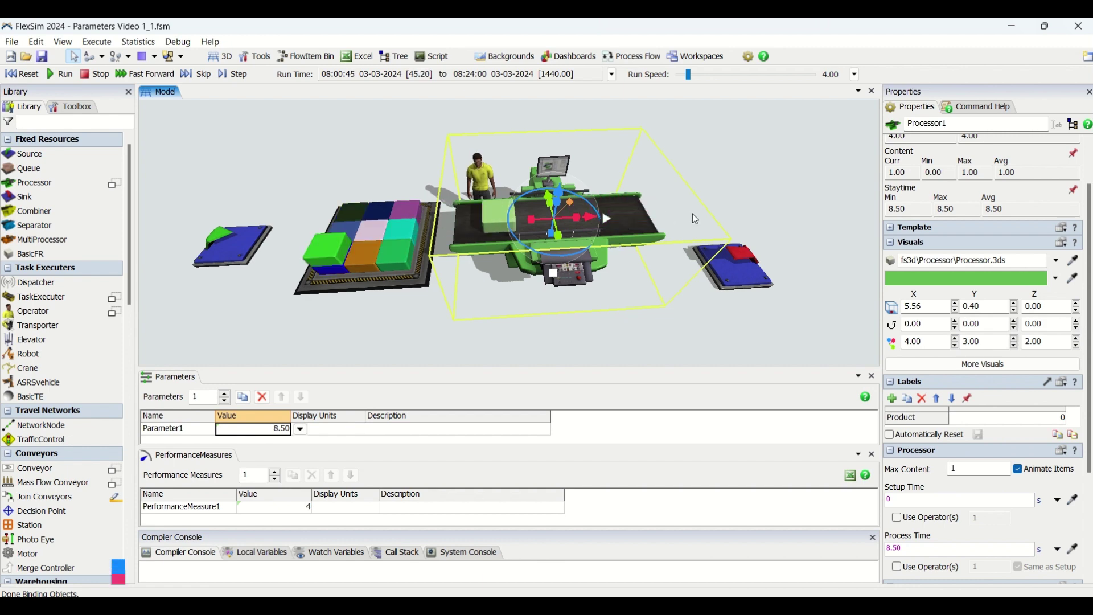
Look through the parameter types available for Parameter1 without changing the type.
{"action": "left_click", "coordinate": [301, 429]}
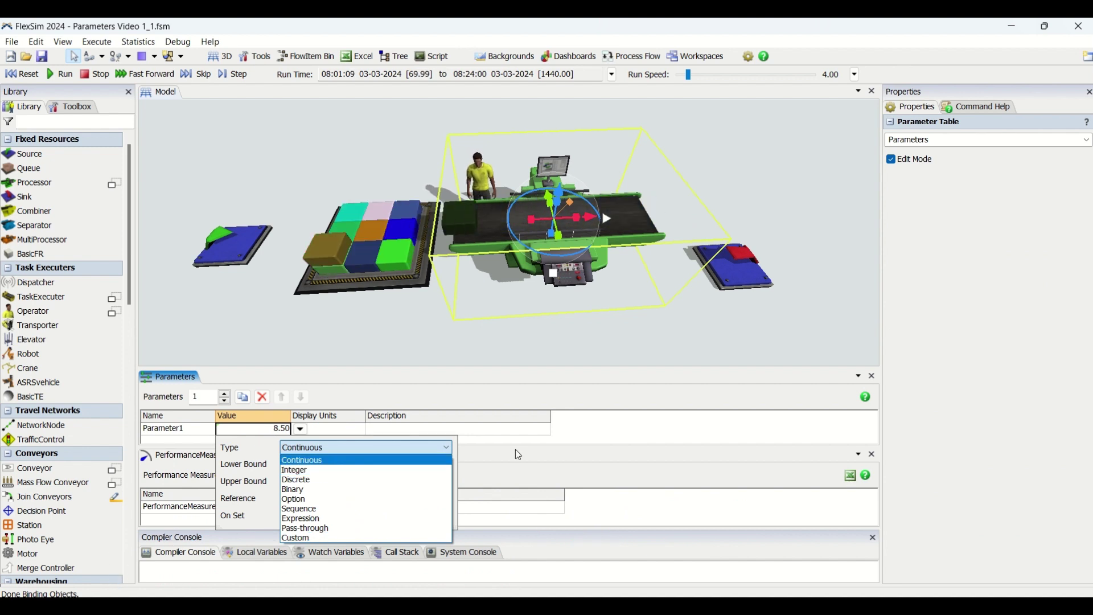
{"action": "left_click", "coordinate": [577, 431]}
{"action": "left_click", "coordinate": [577, 431]}
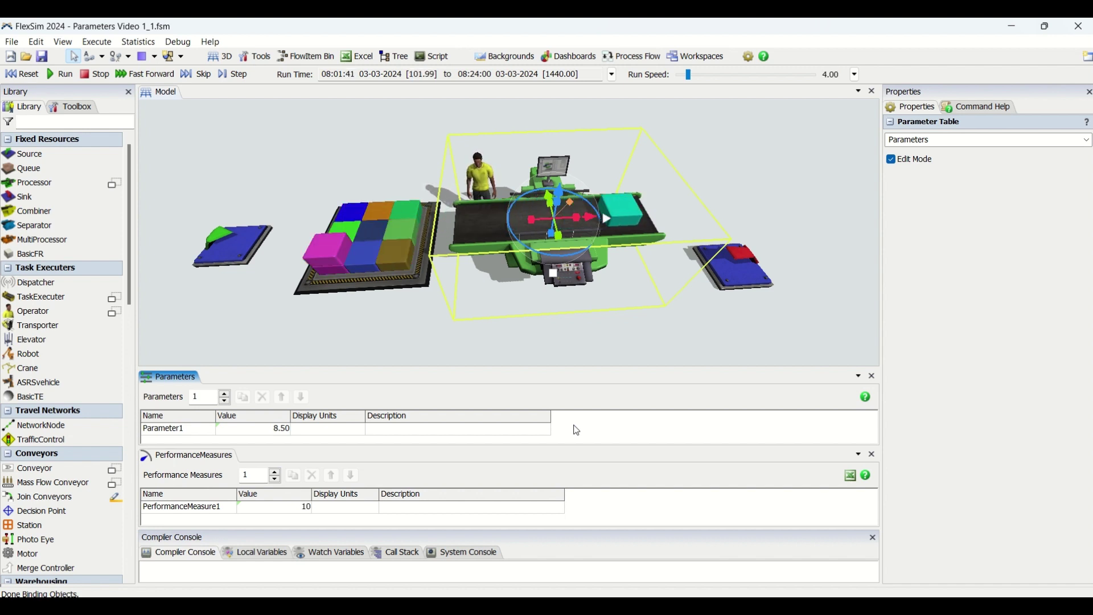
Change Parameter1's type to Integer.
{"action": "left_click", "coordinate": [245, 433]}
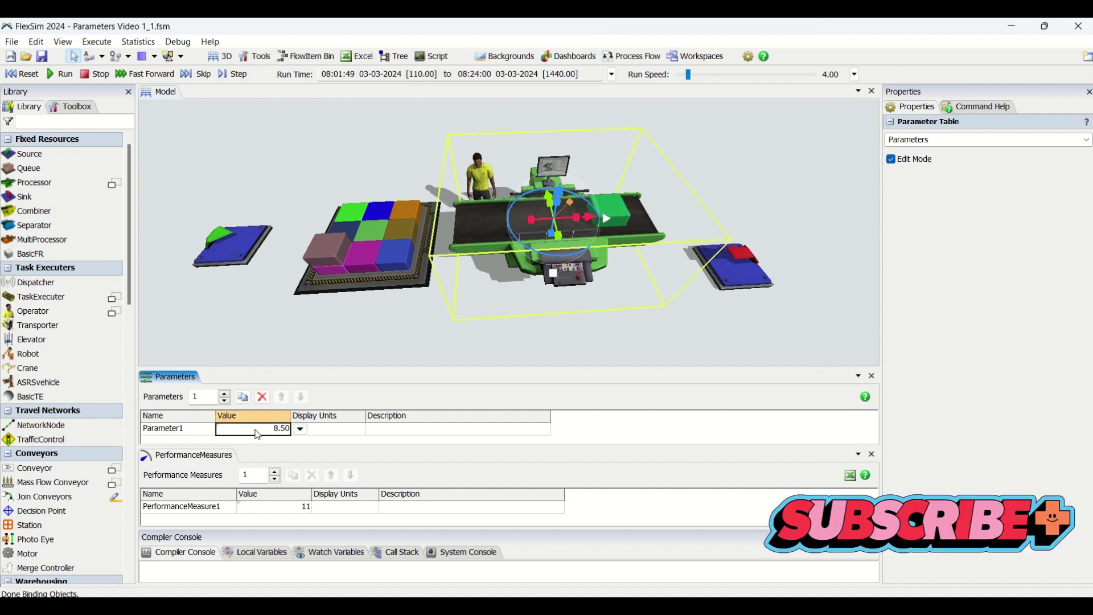
{"action": "left_click", "coordinate": [300, 429]}
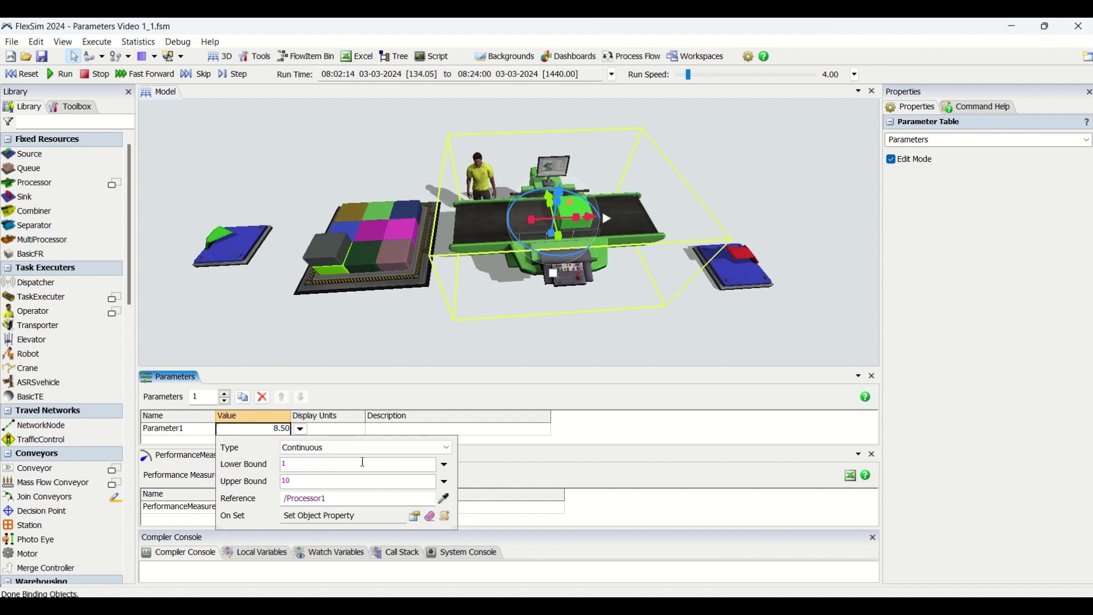
{"action": "left_click", "coordinate": [357, 451]}
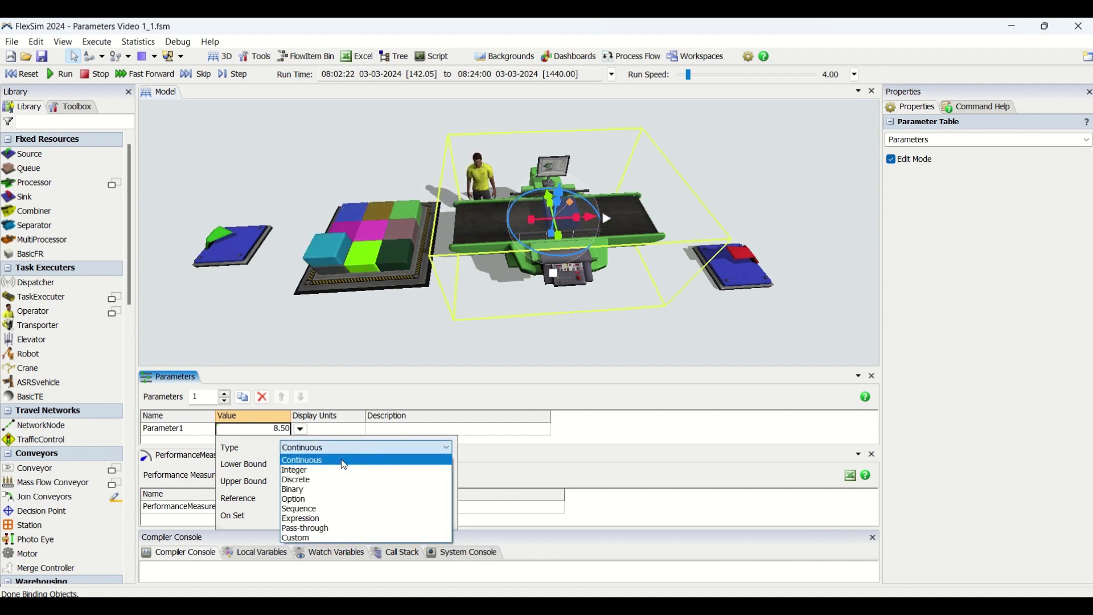
{"action": "left_click", "coordinate": [340, 471]}
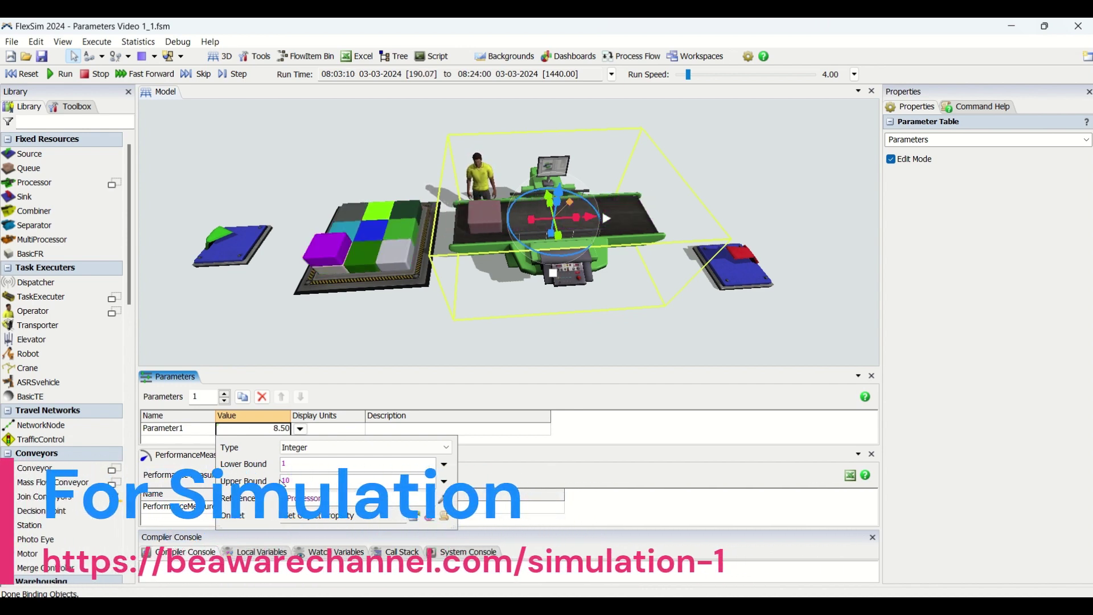
{"action": "left_click", "coordinate": [616, 436]}
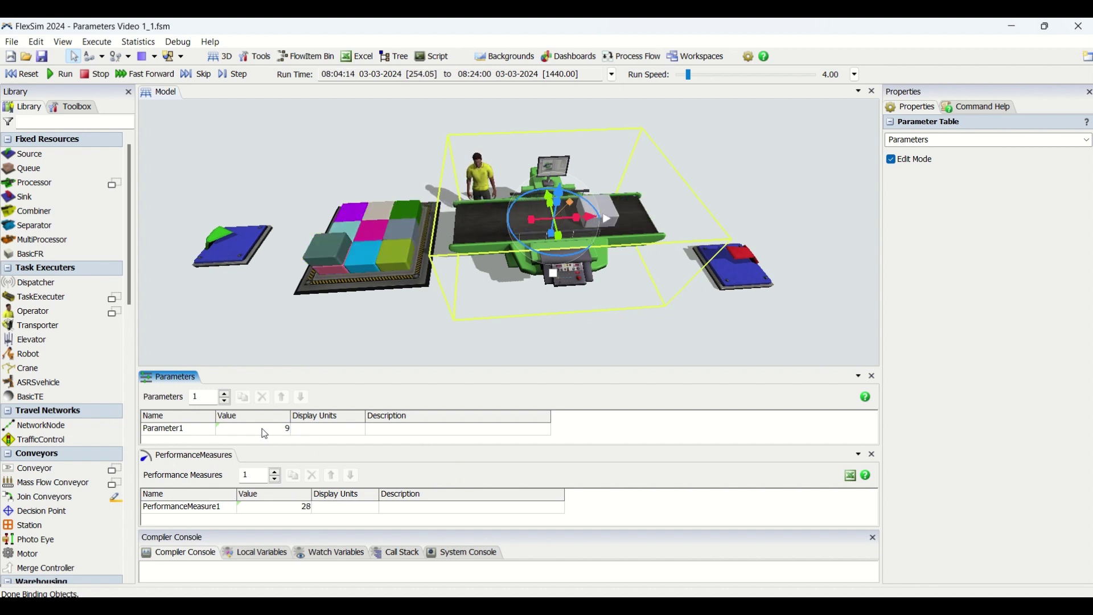
Check the processor's process time against the Integer parameter, and reset and rerun the simulation.
{"action": "left_click", "coordinate": [264, 435]}
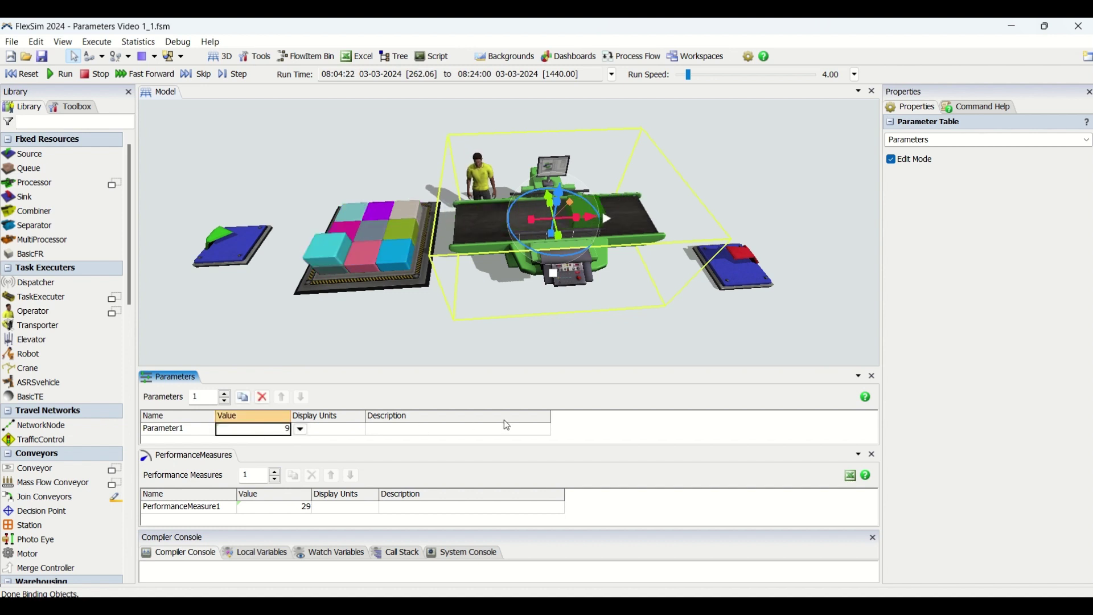
{"action": "left_click", "coordinate": [487, 250]}
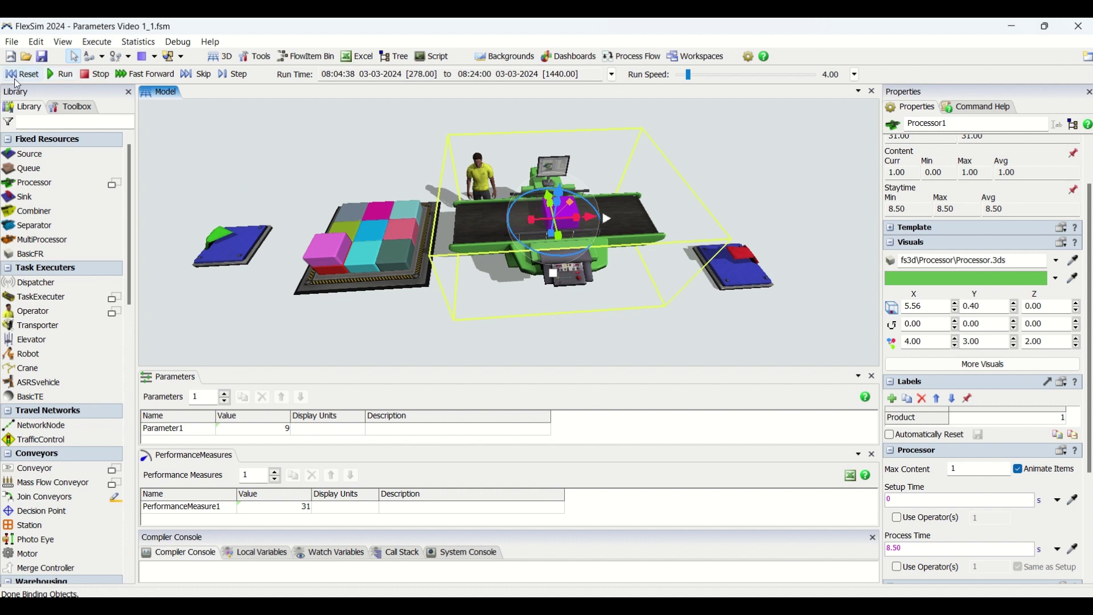
{"action": "left_click", "coordinate": [21, 74]}
{"action": "left_click", "coordinate": [60, 74]}
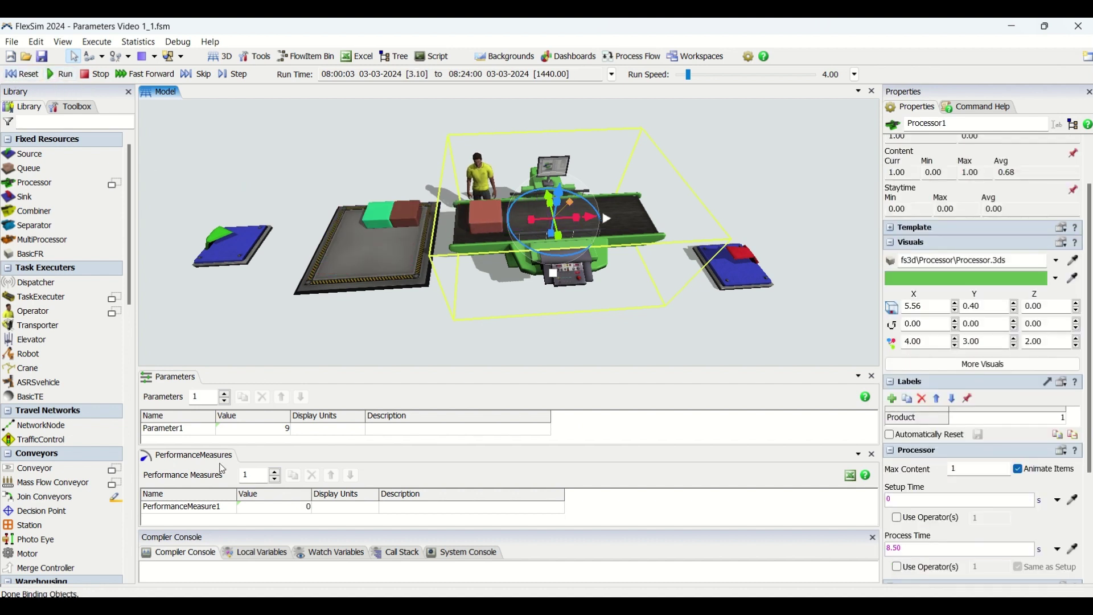
Try to set the Integer parameter Parameter1 to 8.75.
{"action": "left_click", "coordinate": [277, 433]}
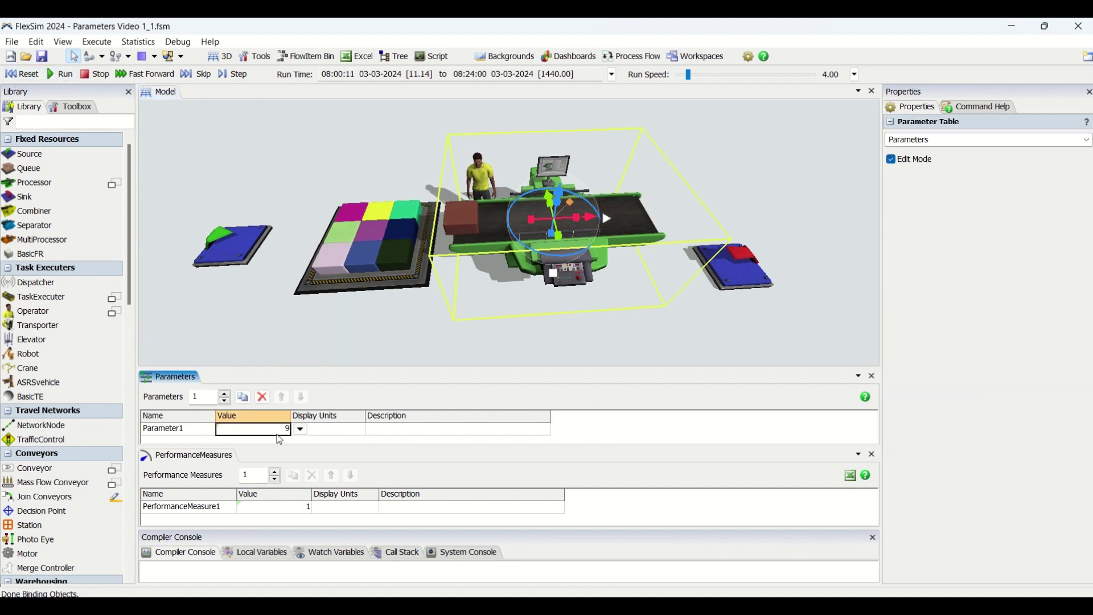
{"action": "type", "text": "8.75"}
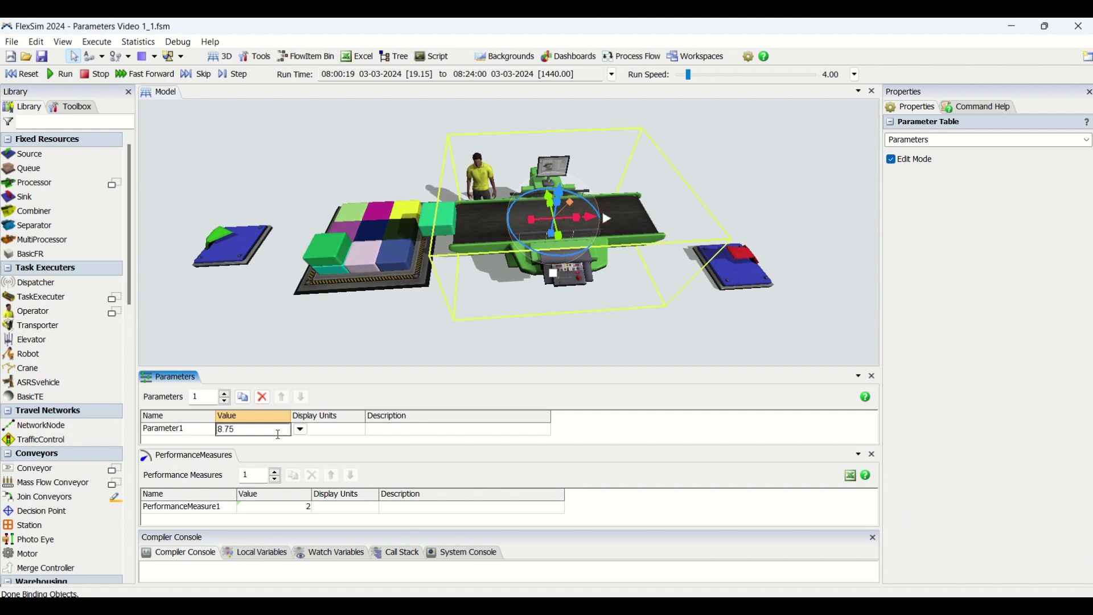
{"action": "key", "text": "Return"}
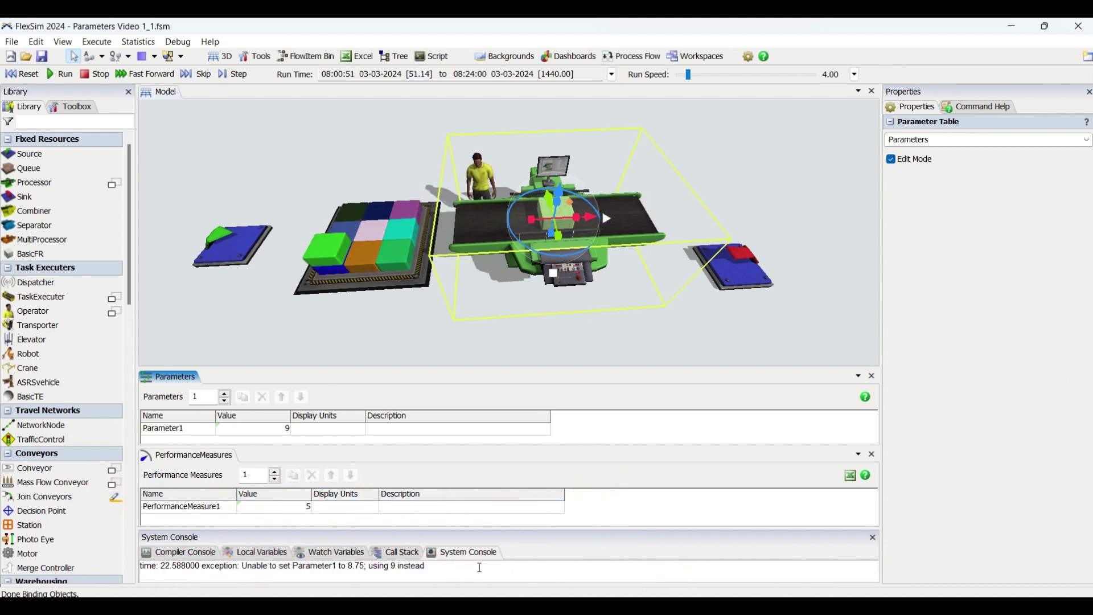
Change Parameter1's type to Discrete with a step size of 2.
{"action": "double_click", "coordinate": [287, 433]}
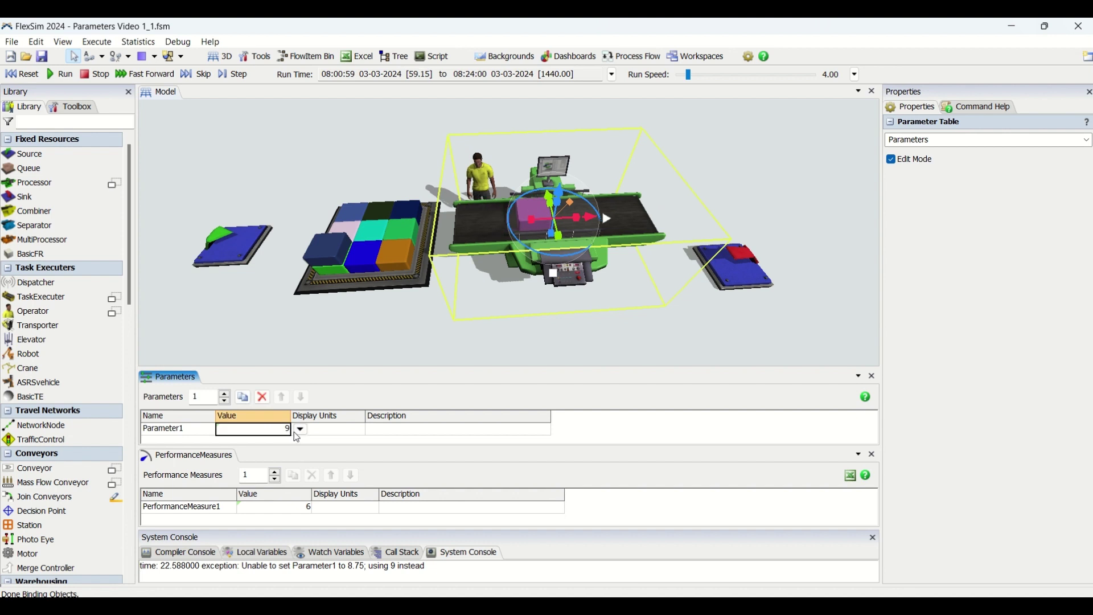
{"action": "left_click", "coordinate": [300, 433]}
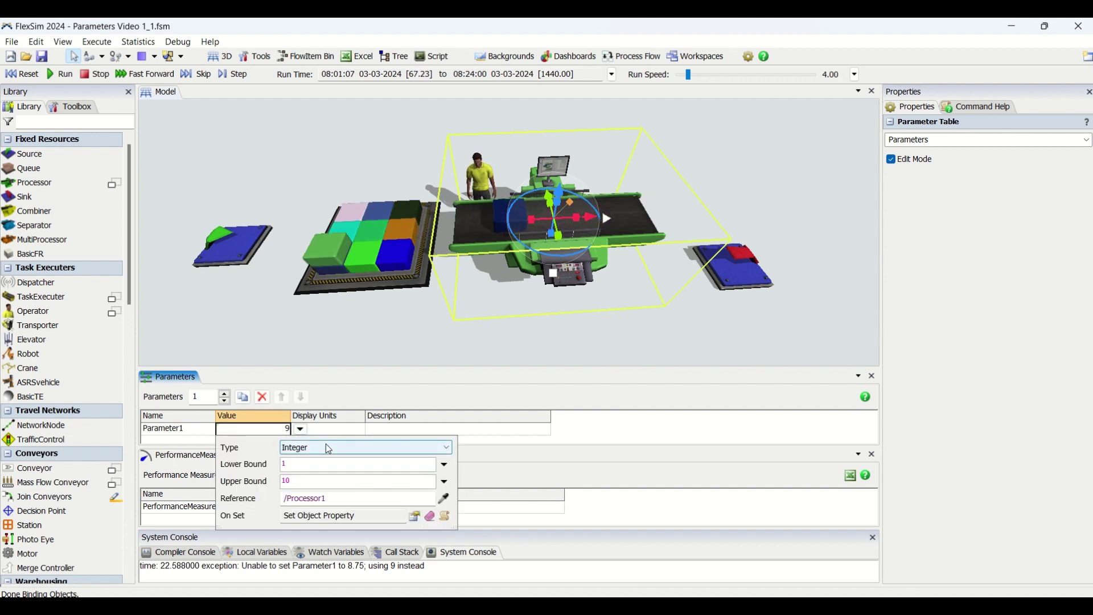
{"action": "left_click", "coordinate": [404, 342]}
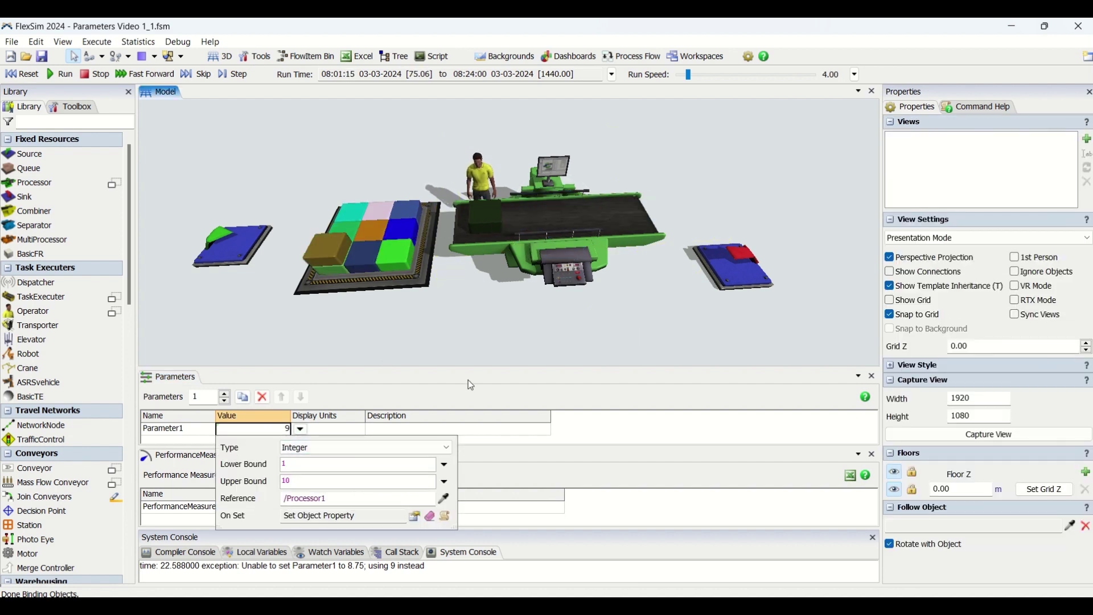
{"action": "left_click", "coordinate": [311, 447]}
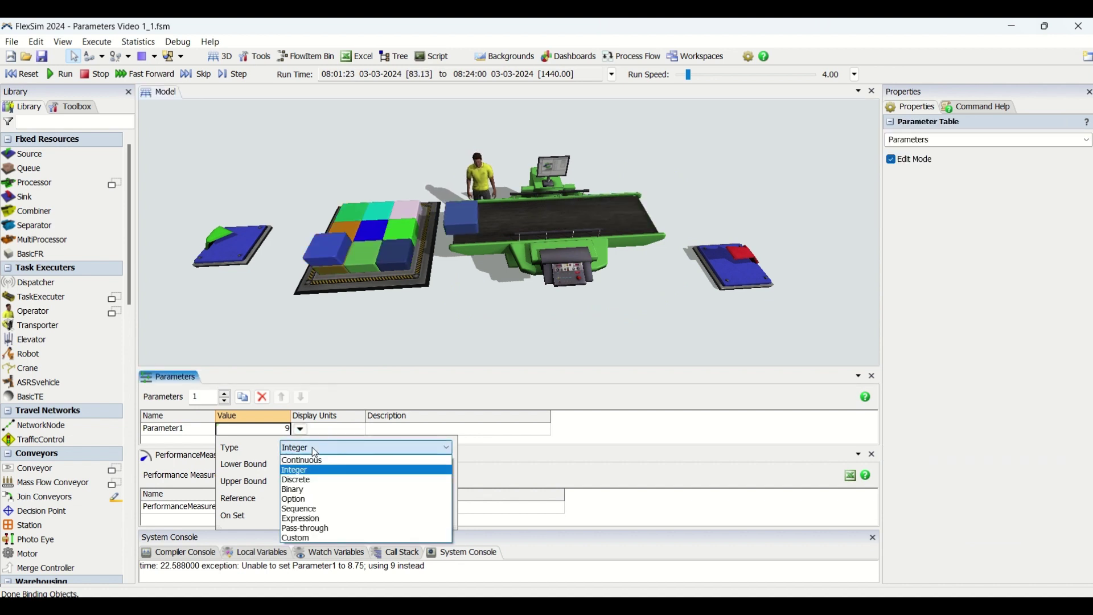
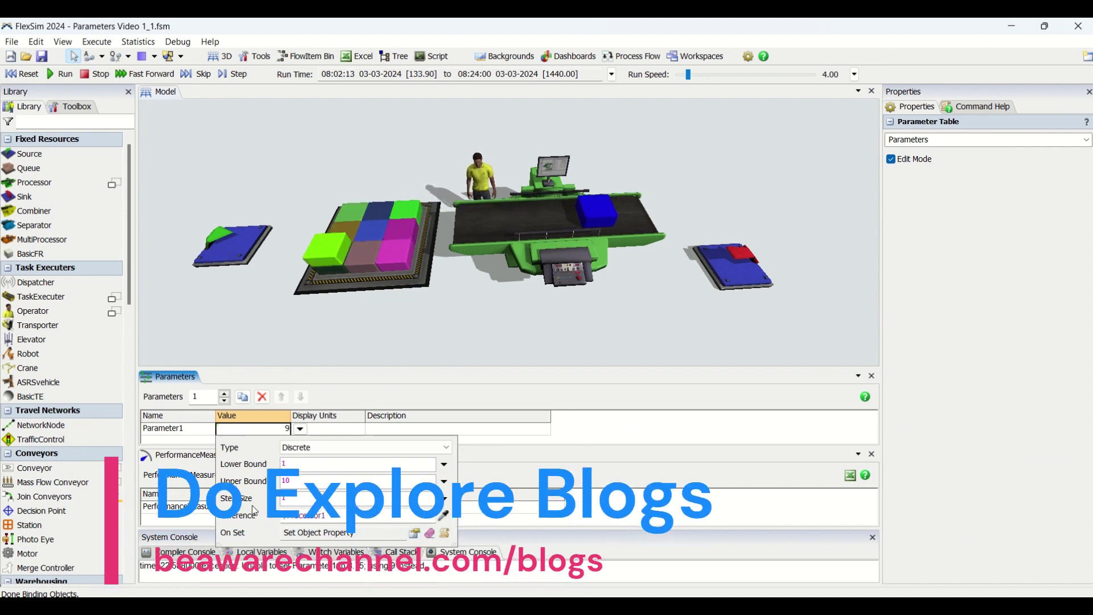
{"action": "left_click", "coordinate": [303, 501]}
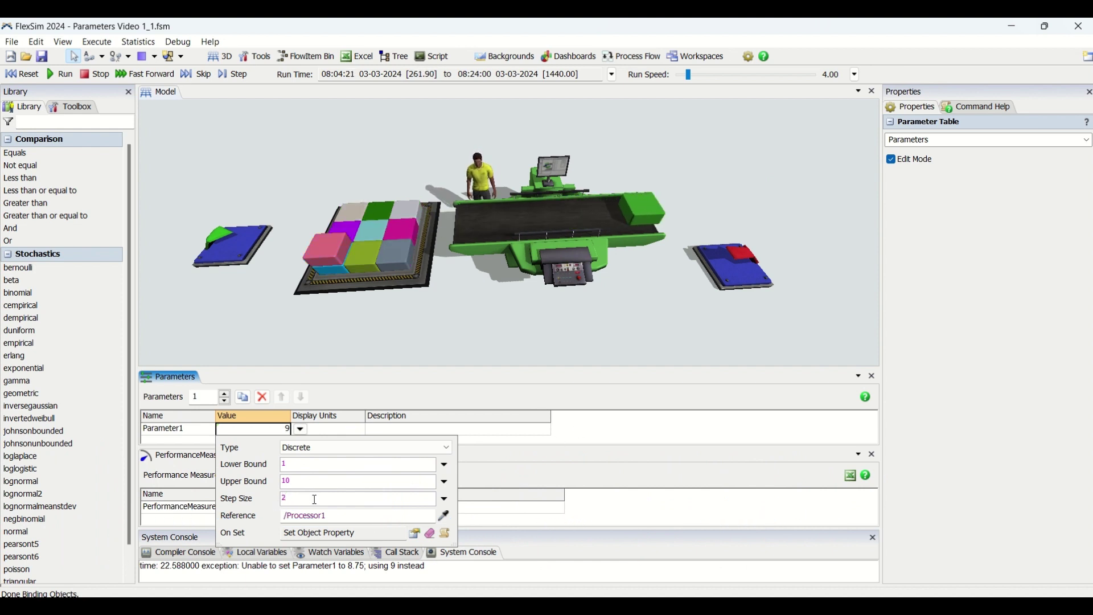
{"action": "left_click", "coordinate": [578, 427]}
Set the Discrete parameter Parameter1 to 3, and try the value 4.
{"action": "type", "text": "3"}
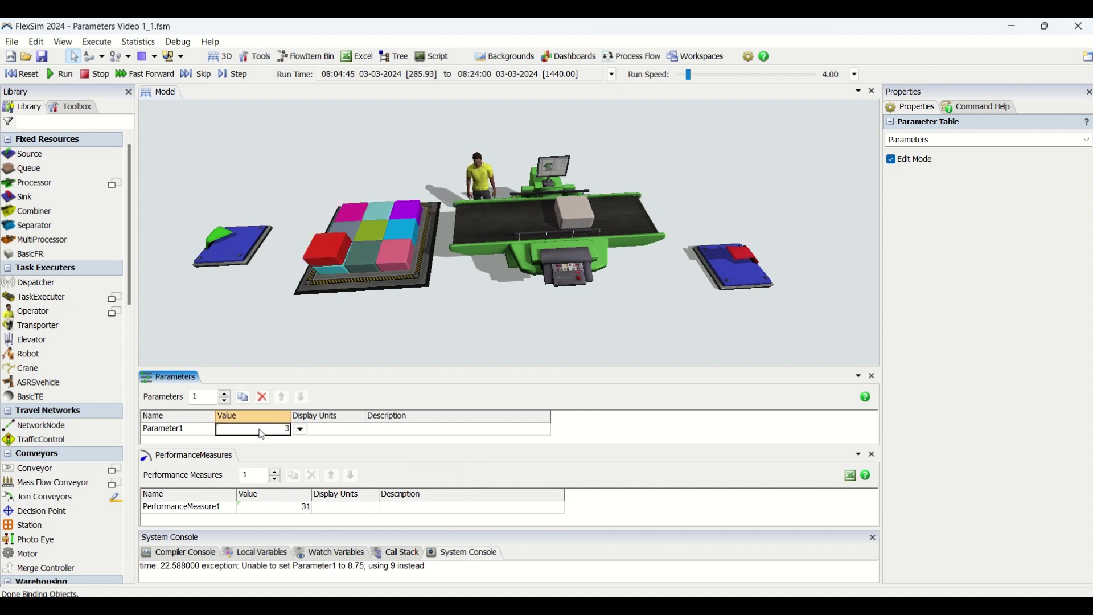
{"action": "type", "text": "4"}
{"action": "key", "text": "Return"}
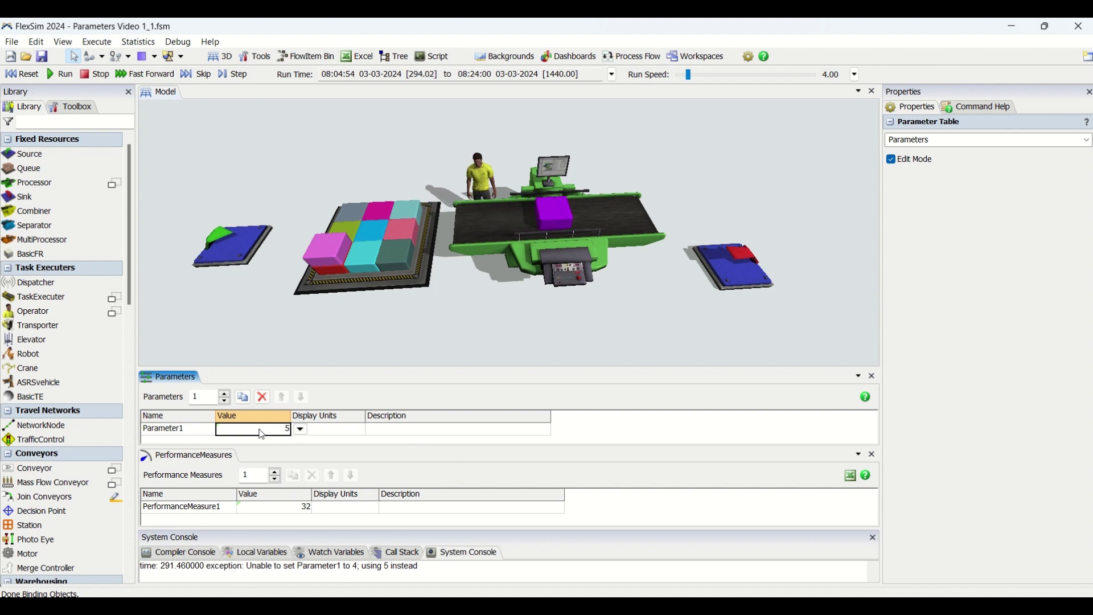
Set the step size of the Discrete parameter Parameter1 to 0.50.
{"action": "left_click", "coordinate": [300, 430]}
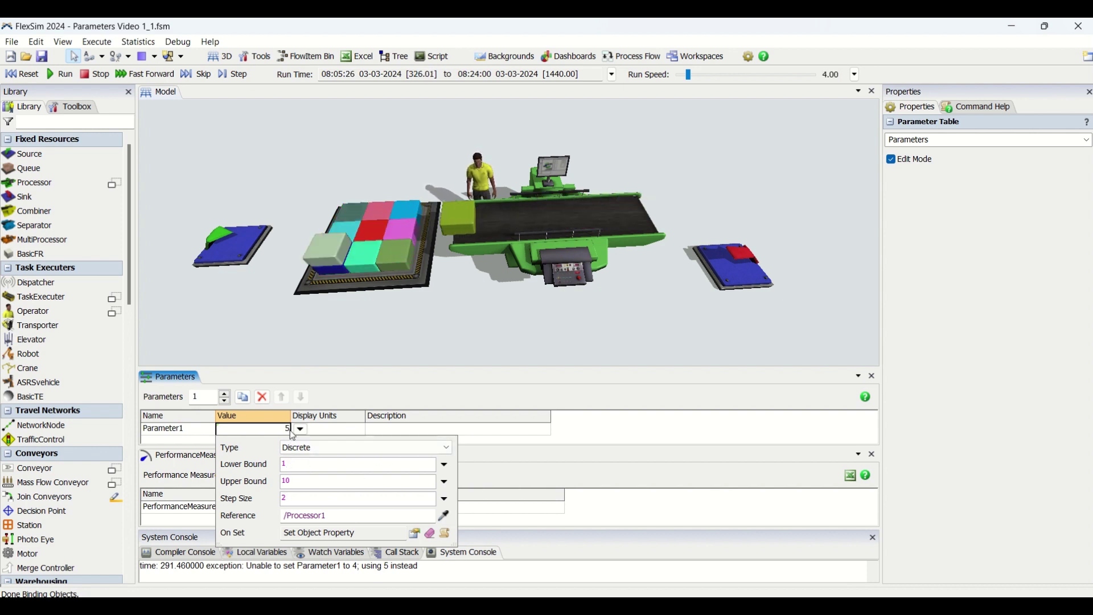
{"action": "left_click", "coordinate": [285, 500]}
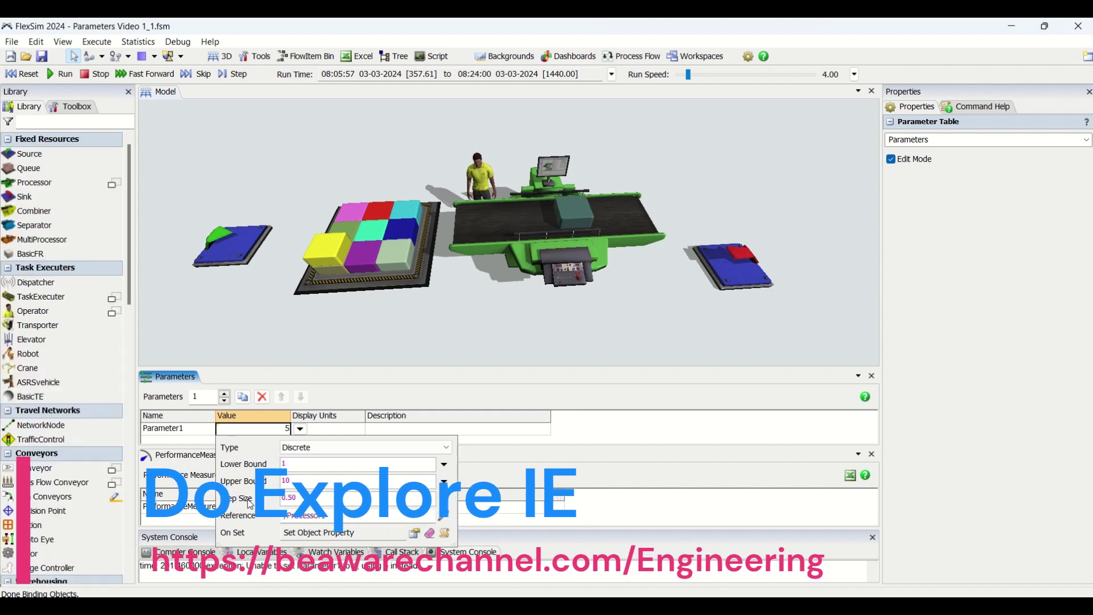
{"action": "left_click", "coordinate": [722, 425]}
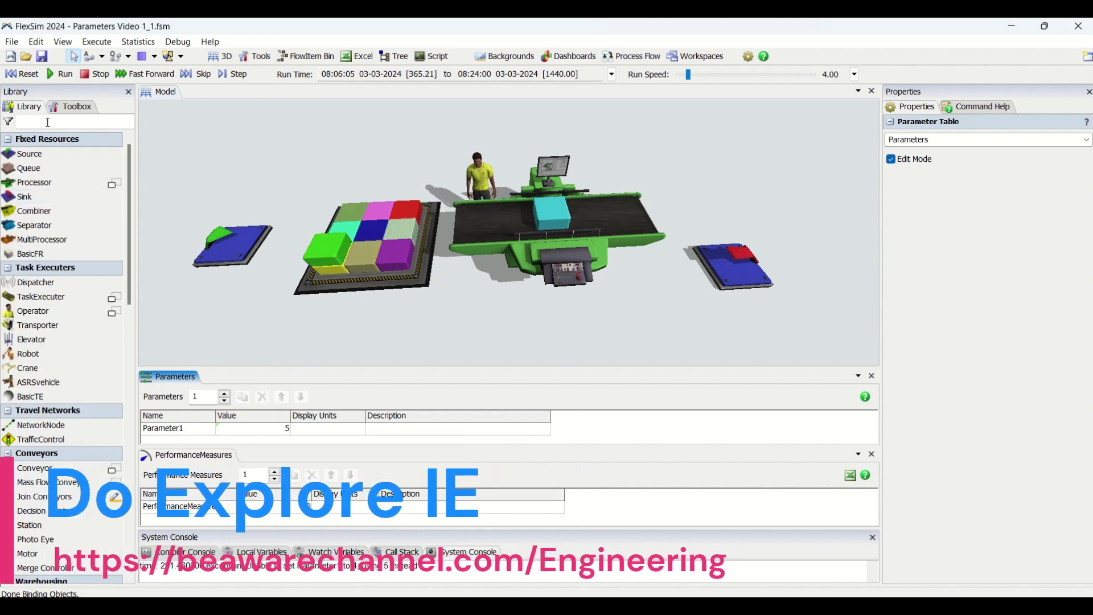
Reset the simulation and set the Discrete parameter Parameter1 to 1.5.
{"action": "left_click", "coordinate": [23, 75]}
{"action": "left_click", "coordinate": [279, 432]}
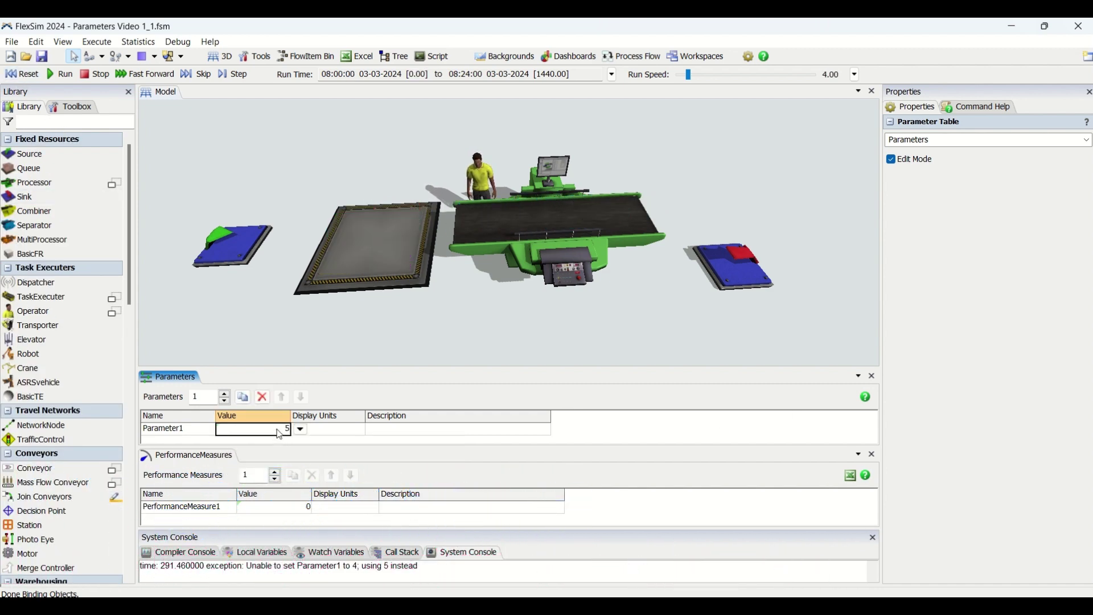
{"action": "type", "text": "1.5"}
{"action": "key", "text": "Return"}
Change Parameter1's type from Discrete to Binary.
{"action": "left_click", "coordinate": [300, 431]}
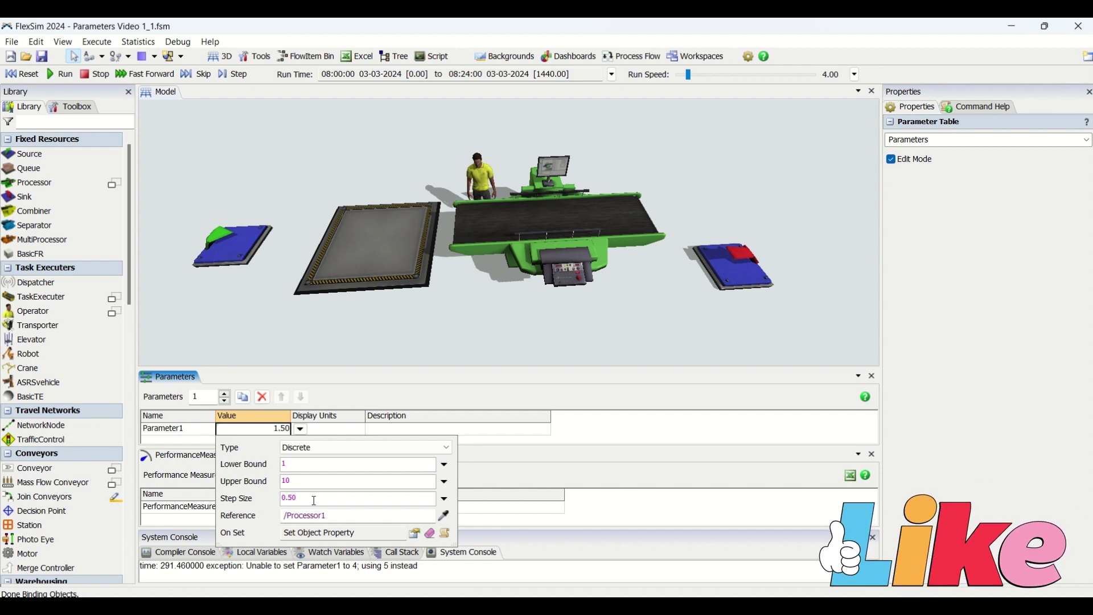
{"action": "left_click", "coordinate": [326, 449]}
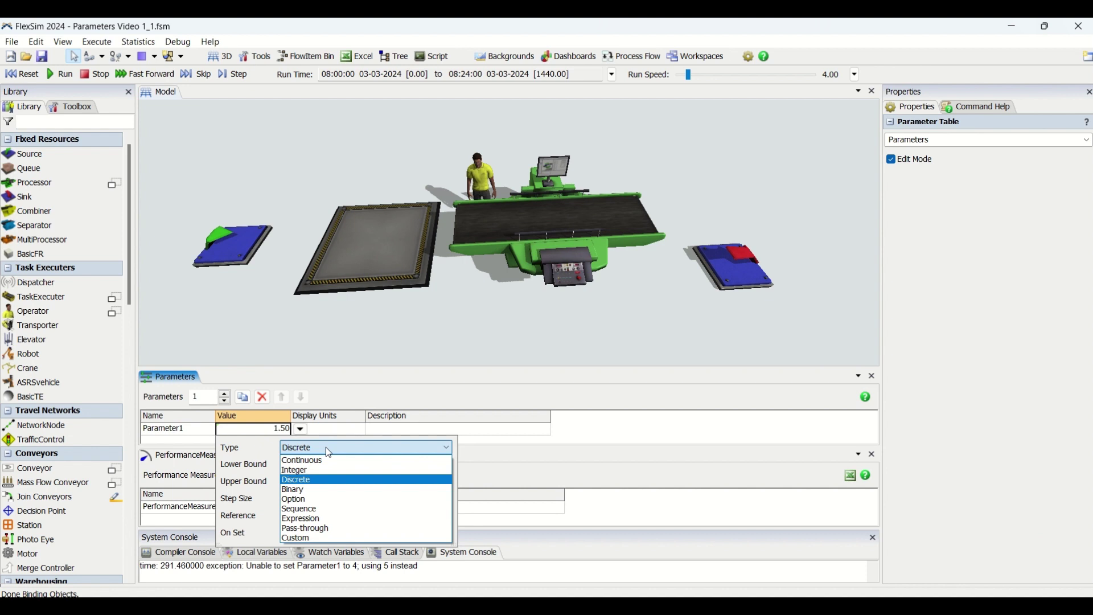
{"action": "left_click", "coordinate": [317, 490]}
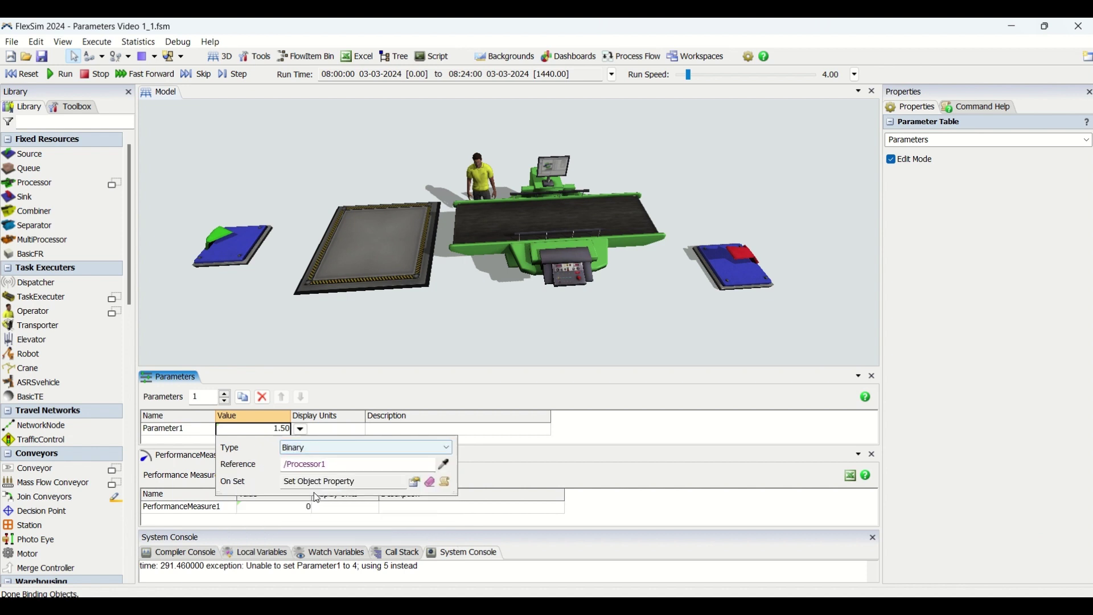
{"action": "left_click", "coordinate": [582, 434]}
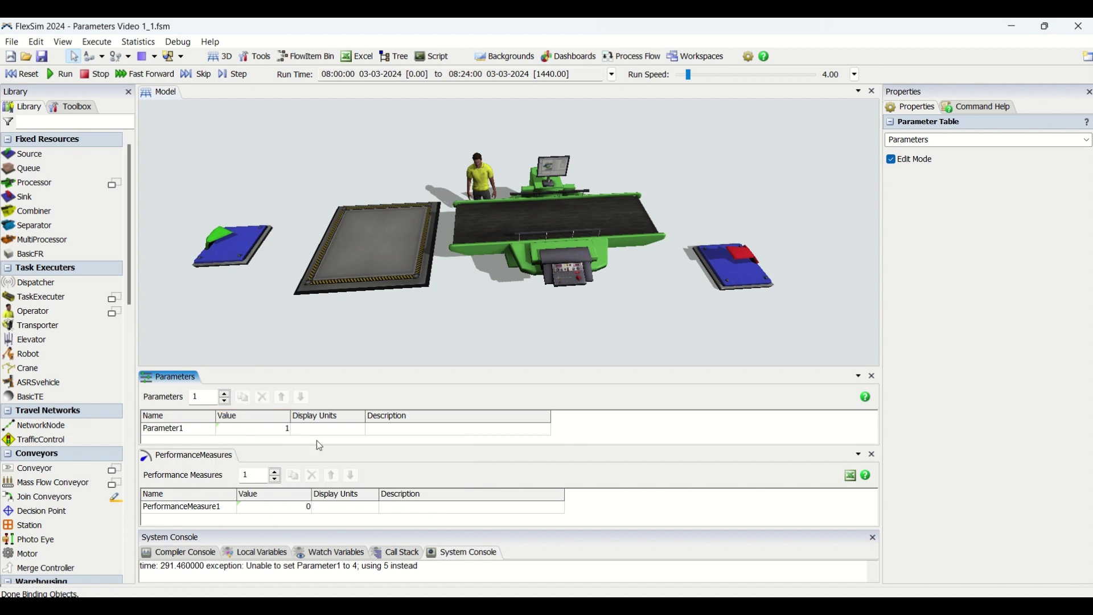
Review the Binary settings of Parameter1 and the list of available types without changing the type.
{"action": "left_click", "coordinate": [273, 430]}
{"action": "left_click", "coordinate": [300, 431]}
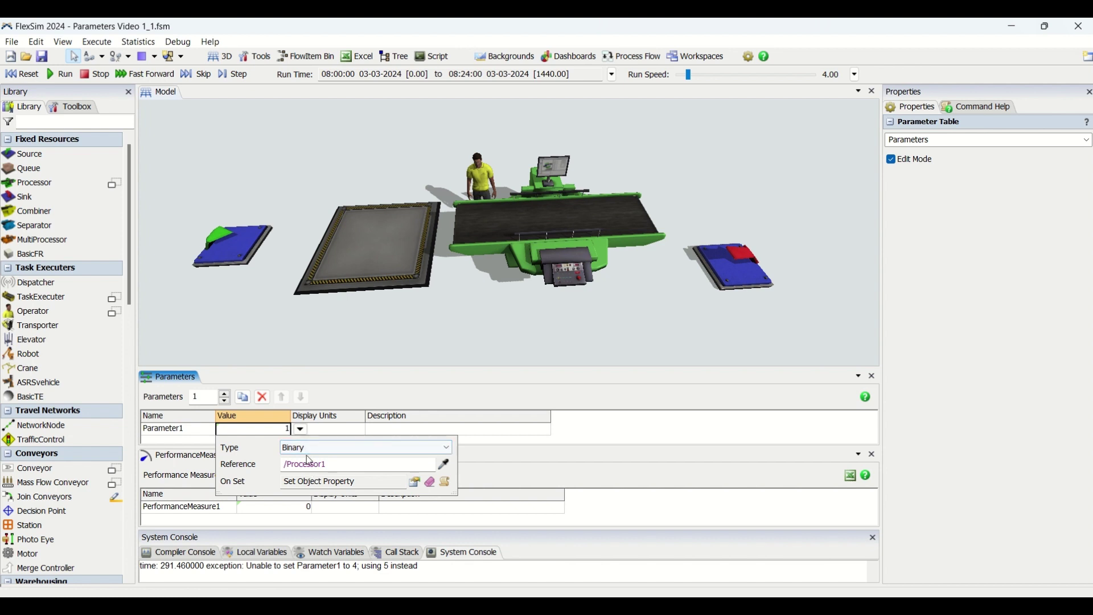
{"action": "left_click", "coordinate": [387, 450]}
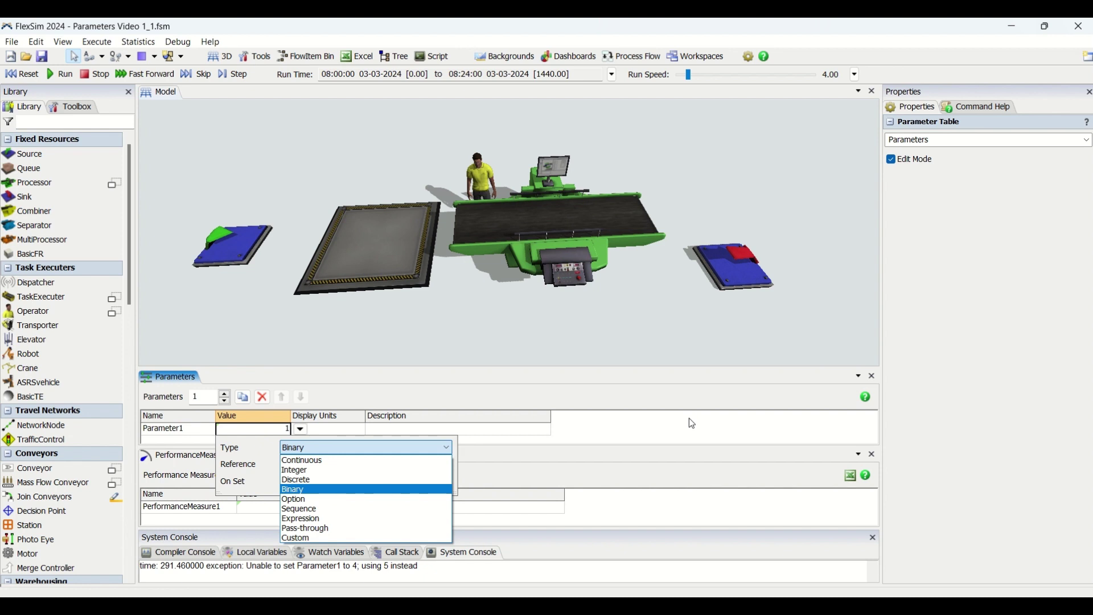
{"action": "left_click", "coordinate": [665, 422]}
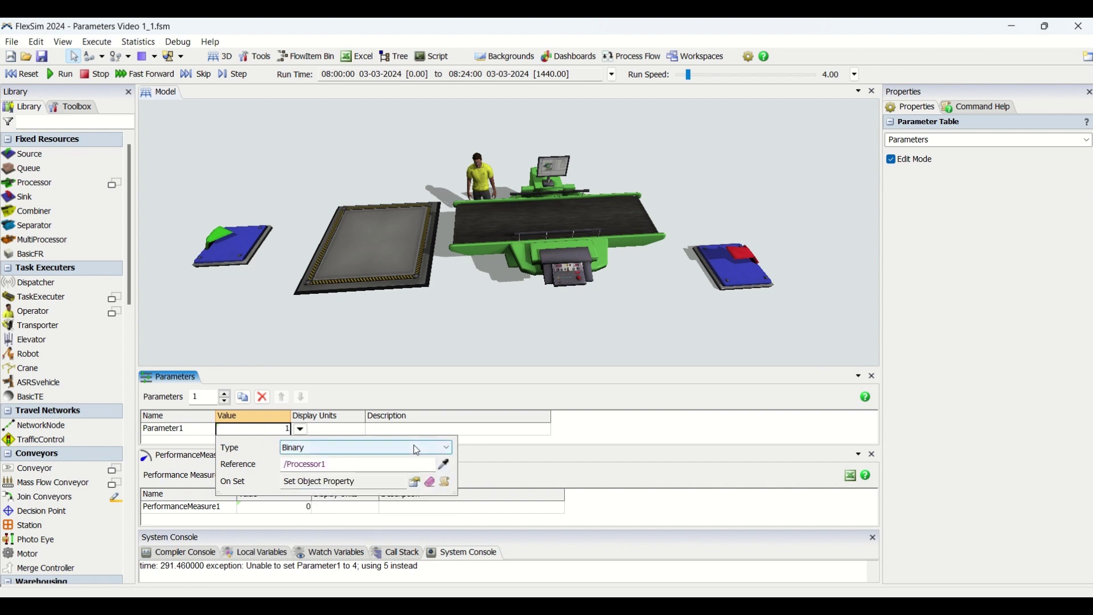
{"action": "left_click", "coordinate": [426, 448]}
{"action": "left_click", "coordinate": [632, 425]}
{"action": "left_click", "coordinate": [654, 427]}
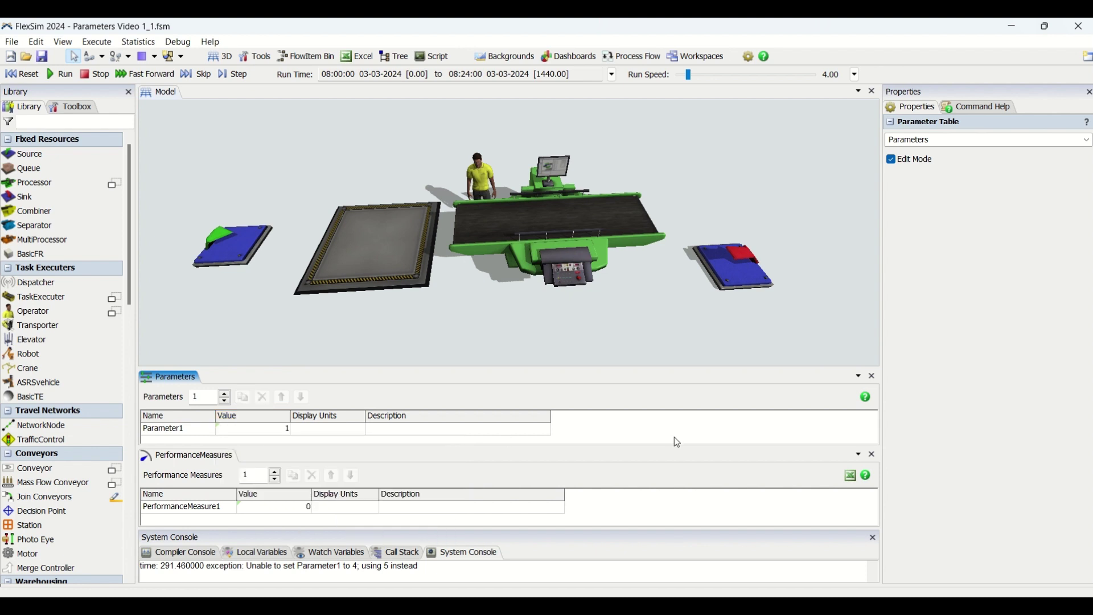
Try to set the Binary parameter Parameter1 to 3.
{"action": "left_click", "coordinate": [279, 434]}
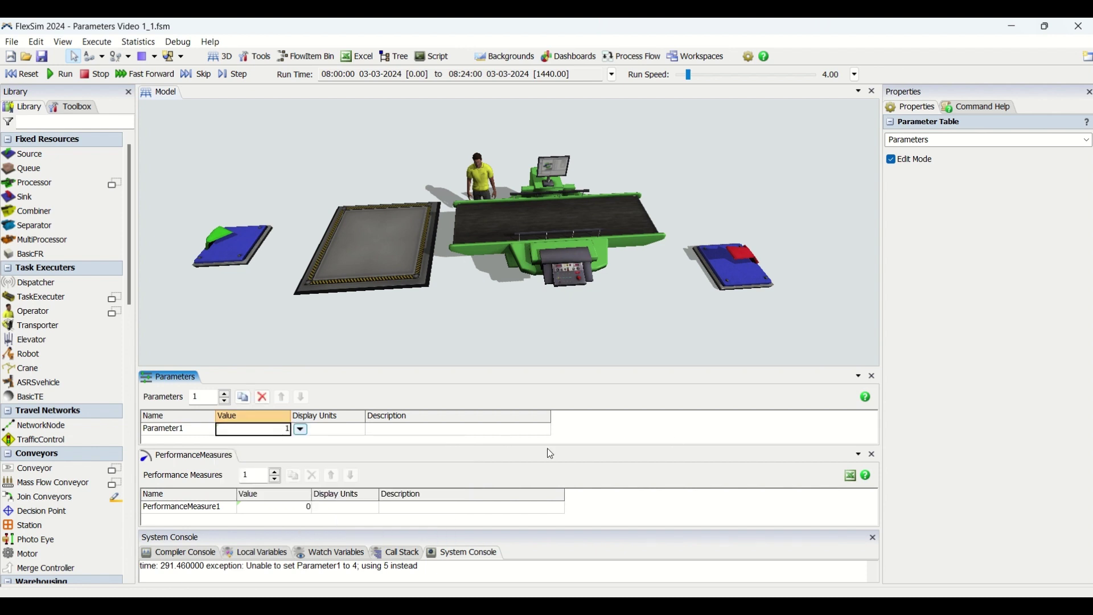
{"action": "type", "text": "03"}
{"action": "key", "text": "Return"}
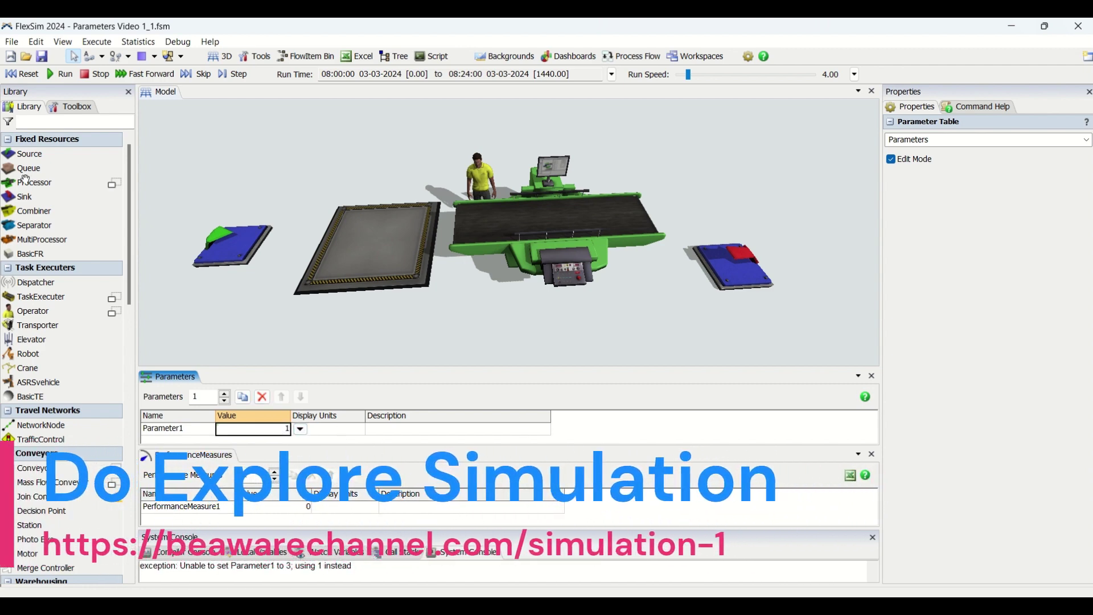
Reset and run the simulation with the Binary parameter, and reset the model again.
{"action": "left_click", "coordinate": [22, 74]}
{"action": "left_click", "coordinate": [63, 75]}
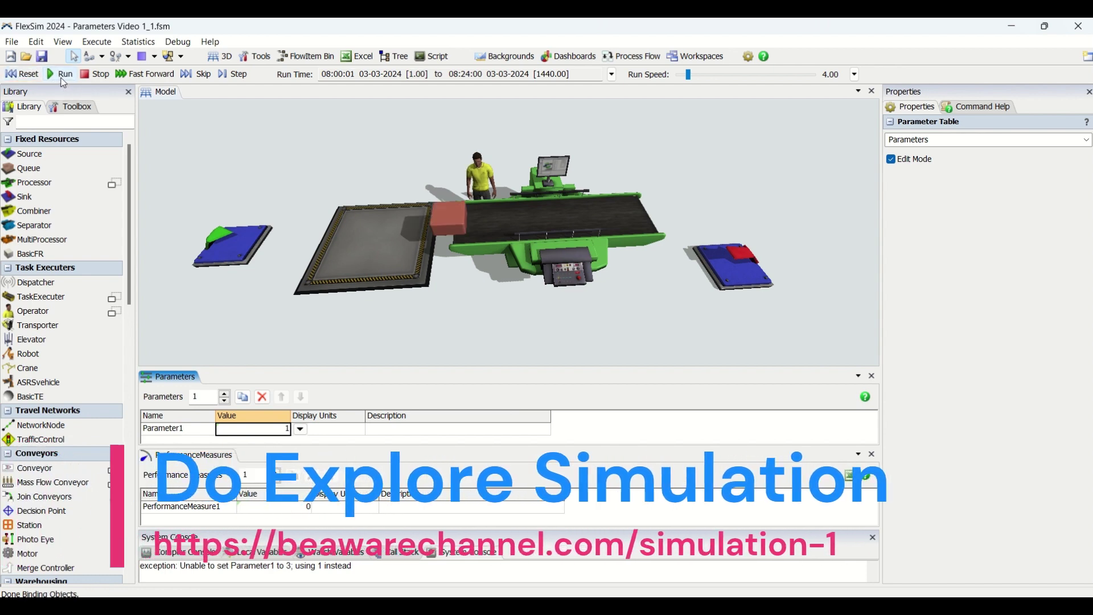
{"action": "left_click", "coordinate": [31, 77]}
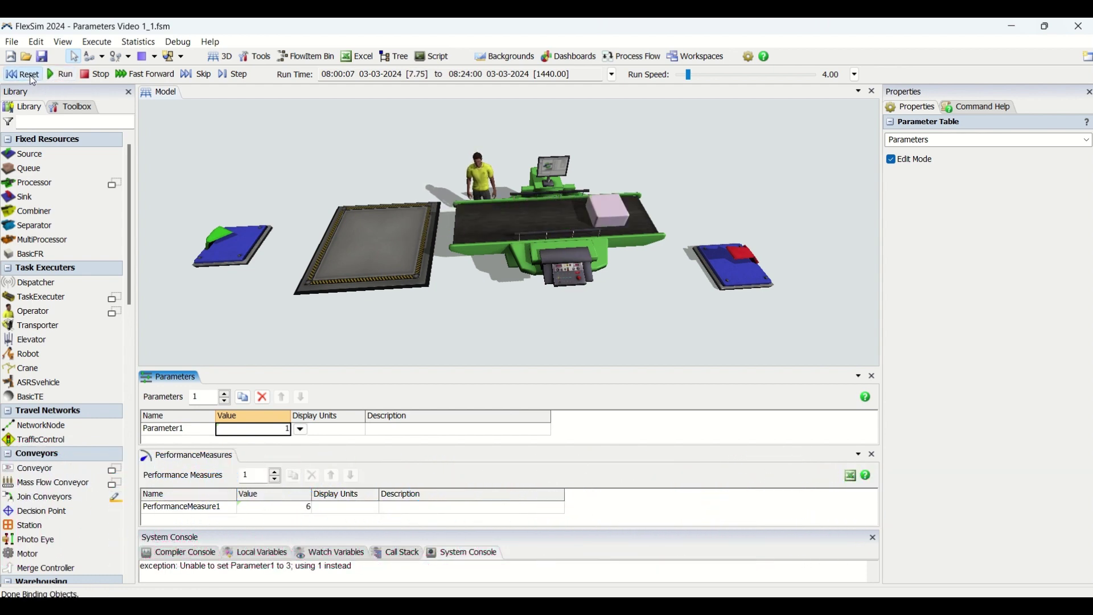
Change Parameter1's type from Binary to Option.
{"action": "left_click", "coordinate": [303, 431]}
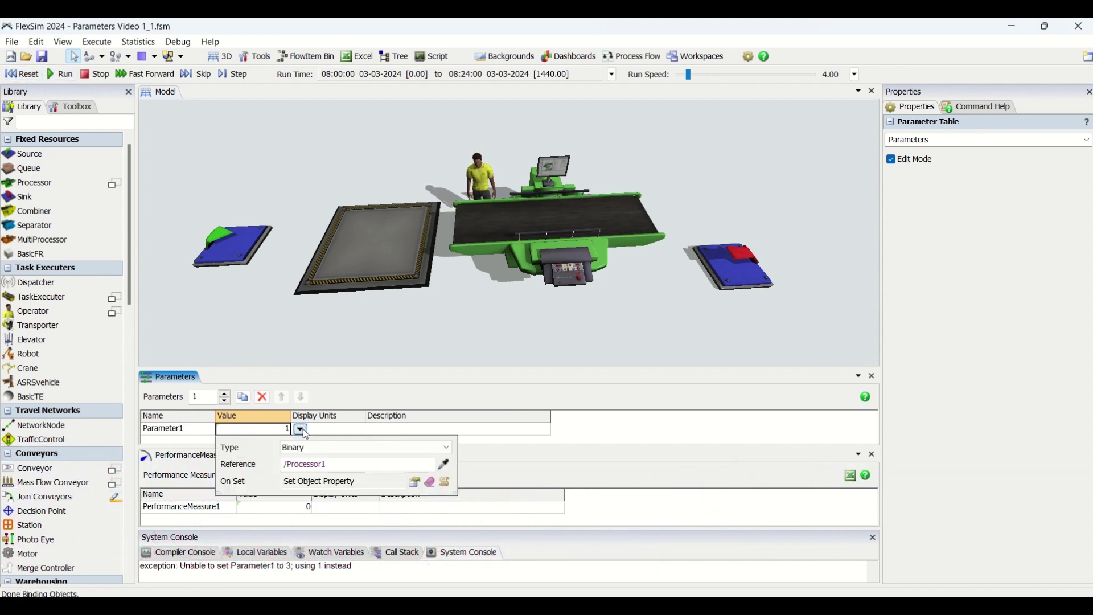
{"action": "left_click", "coordinate": [342, 449]}
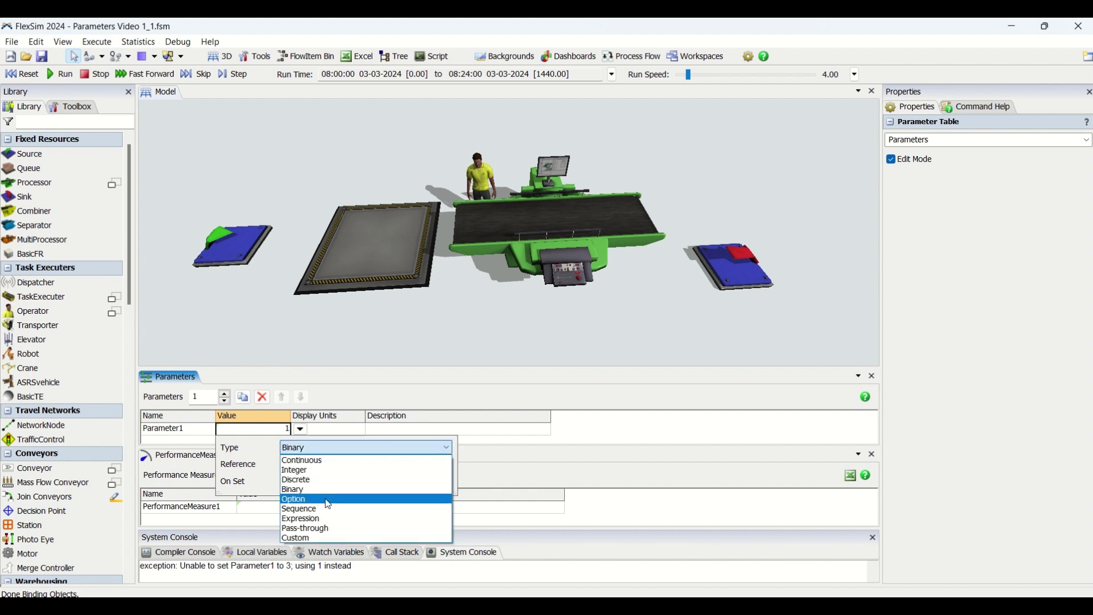
{"action": "left_click", "coordinate": [316, 494]}
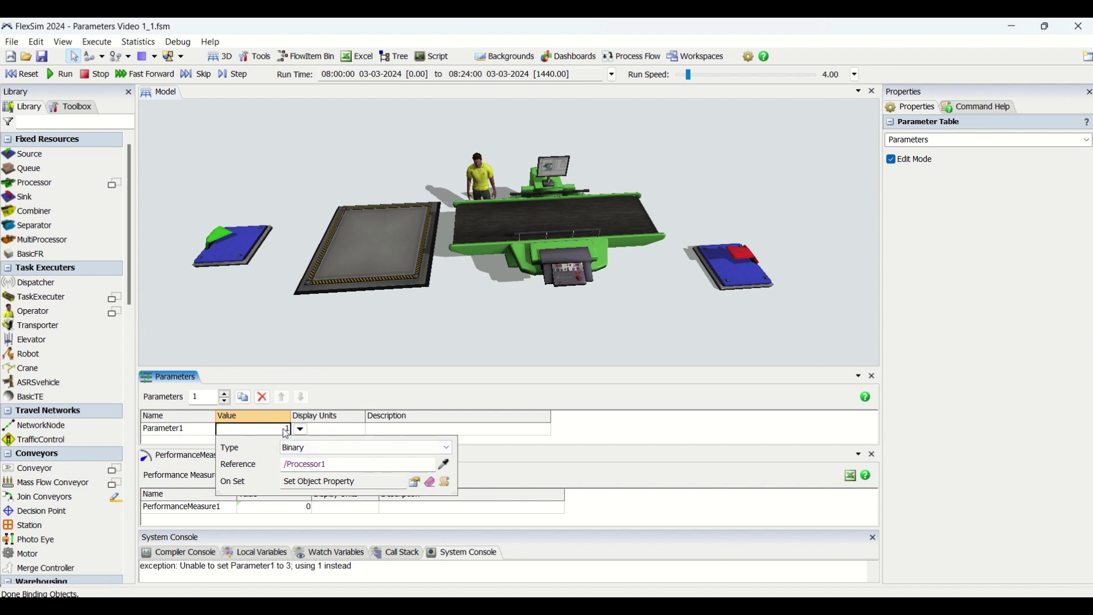
{"action": "left_click", "coordinate": [320, 449]}
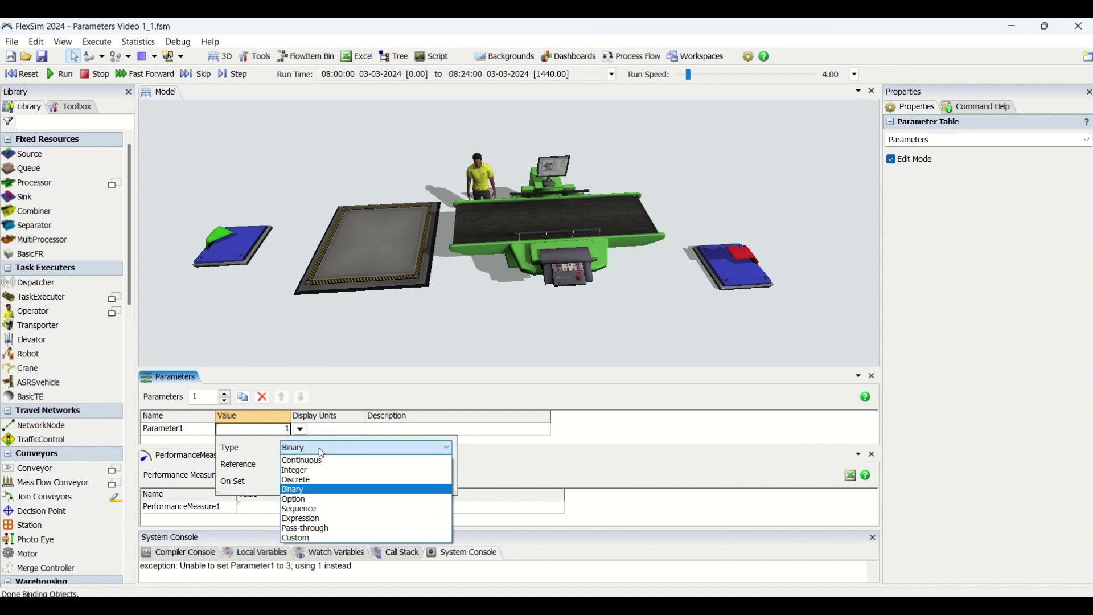
{"action": "left_click", "coordinate": [313, 497]}
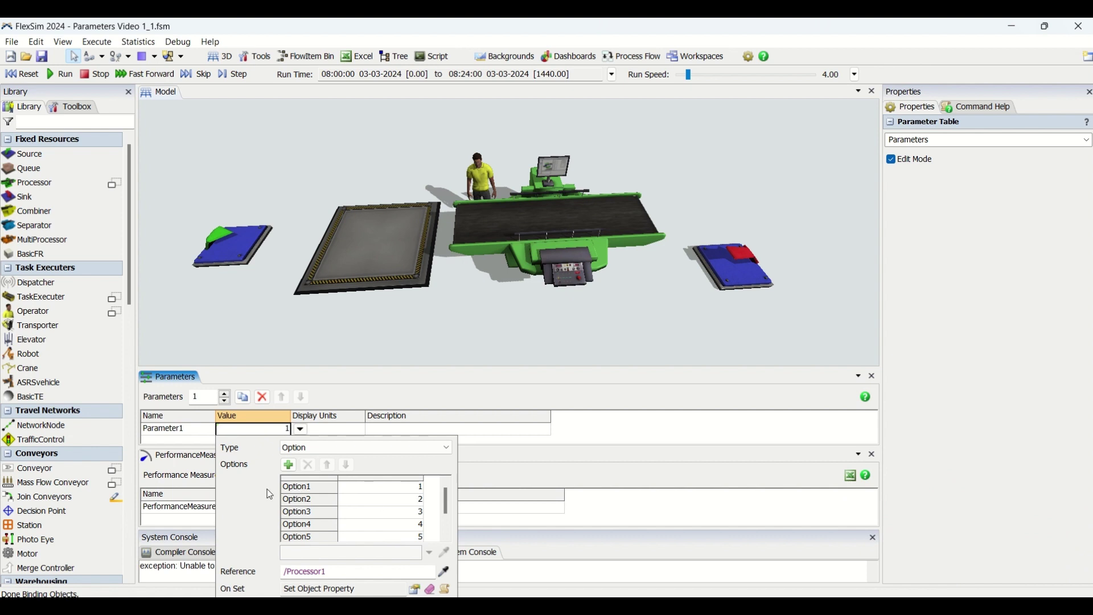
Examine the option names and their assigned values in Parameter1's option list, and close the parameter settings.
{"action": "left_click", "coordinate": [297, 491]}
{"action": "left_click", "coordinate": [306, 503]}
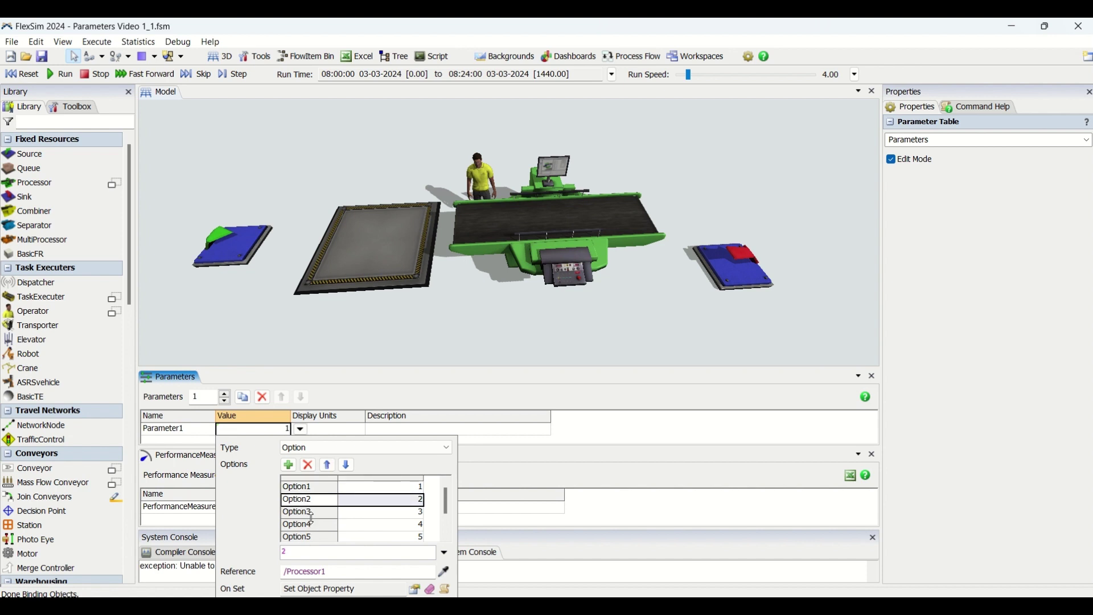
{"action": "left_click", "coordinate": [312, 515]}
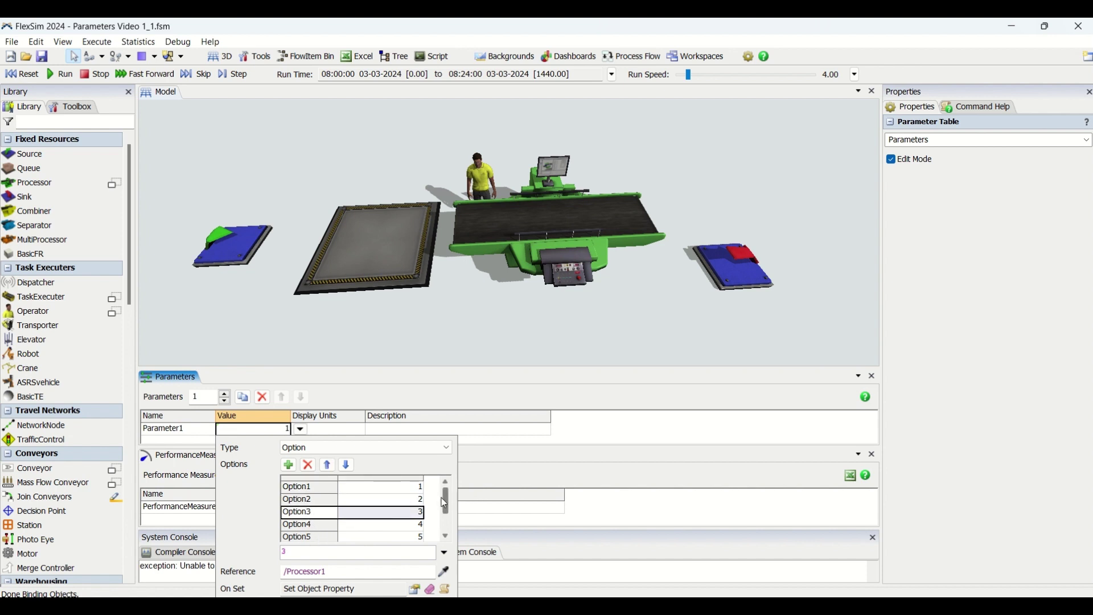
{"action": "left_click_drag", "start_coordinate": [446, 499], "coordinate": [447, 520]}
{"action": "scroll", "coordinate": [421, 507], "scroll_direction": "up", "scroll_amount": 1}
{"action": "left_click", "coordinate": [417, 496]}
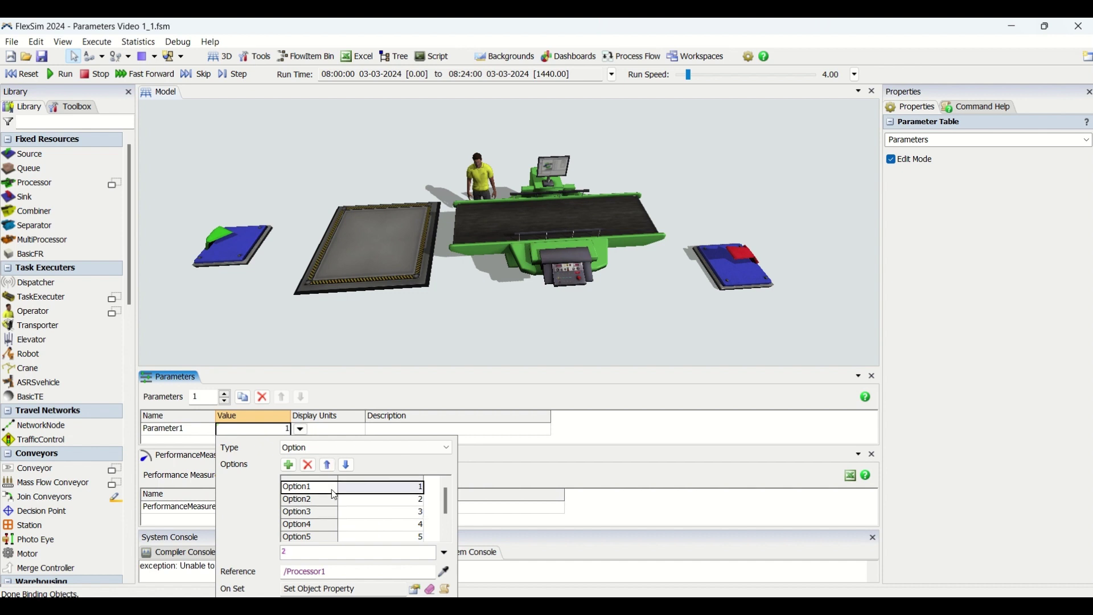
{"action": "left_click", "coordinate": [357, 514]}
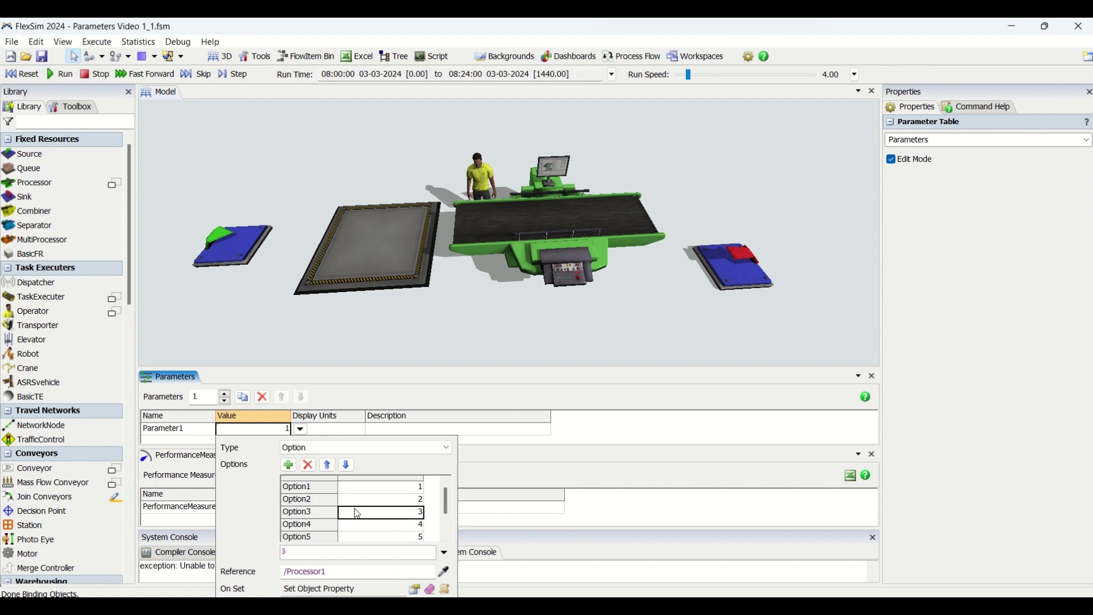
{"action": "left_click", "coordinate": [317, 499]}
{"action": "left_click", "coordinate": [317, 488]}
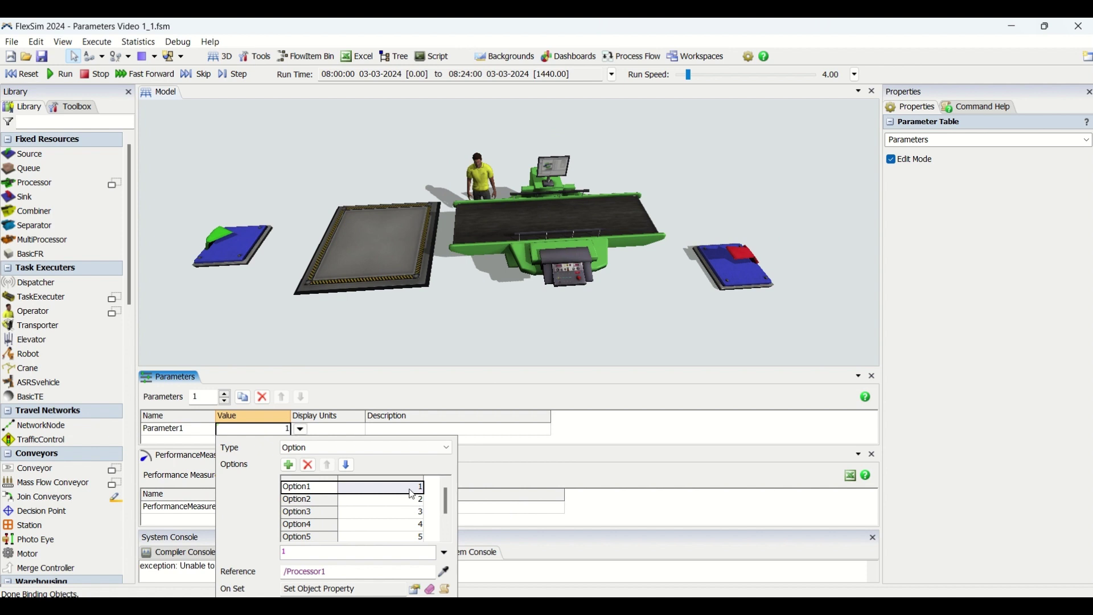
{"action": "left_click", "coordinate": [577, 431]}
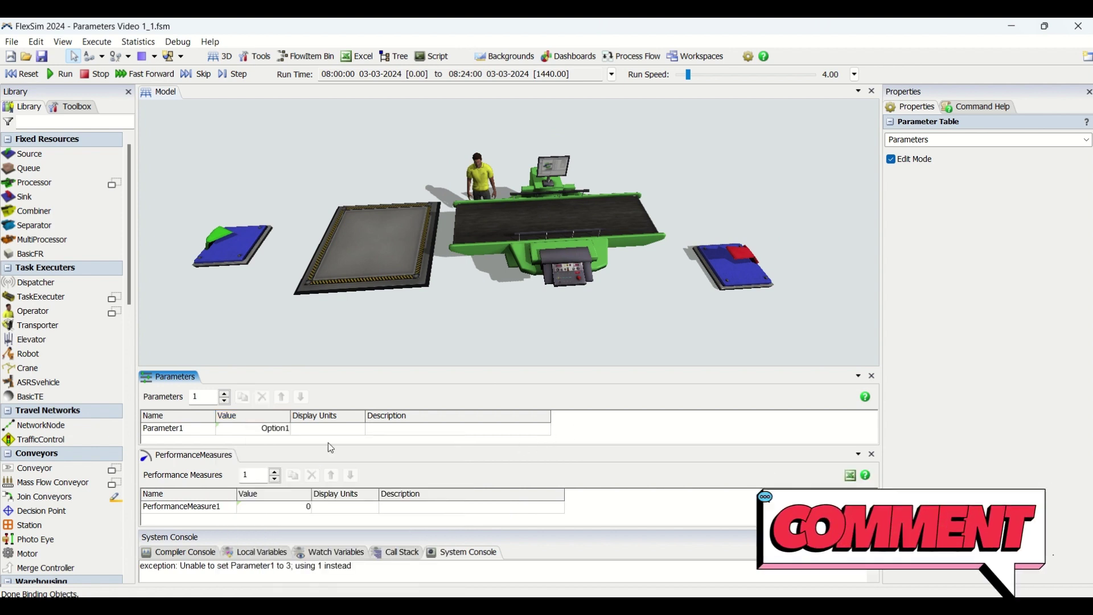
Choose Option3 as the value of the Option parameter Parameter1 and run the simulation.
{"action": "left_click", "coordinate": [285, 429]}
{"action": "left_click", "coordinate": [301, 430]}
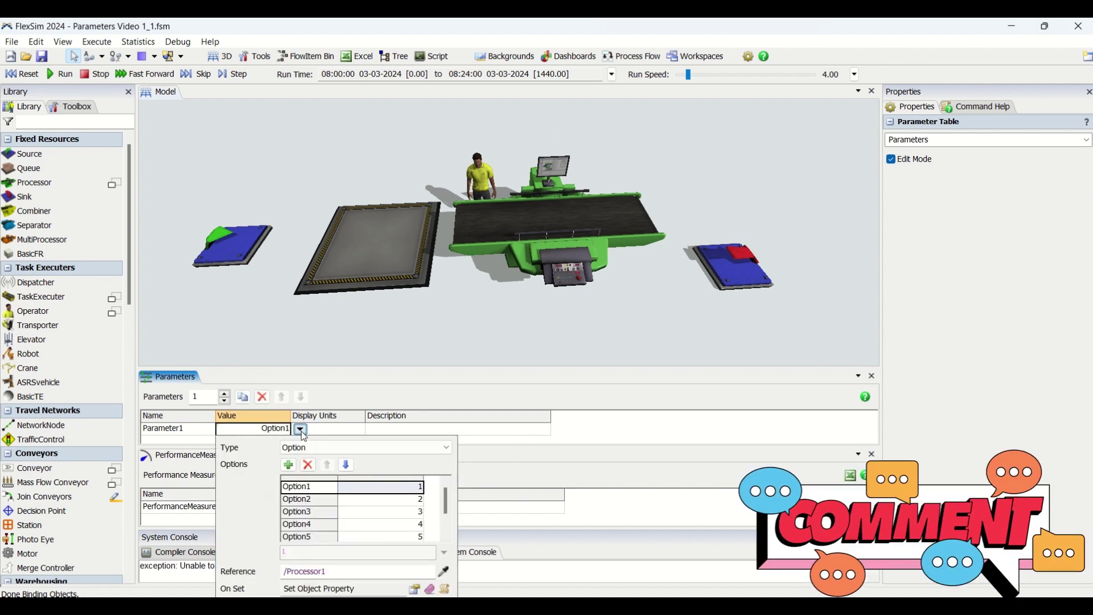
{"action": "left_click", "coordinate": [310, 500]}
{"action": "left_click", "coordinate": [641, 434]}
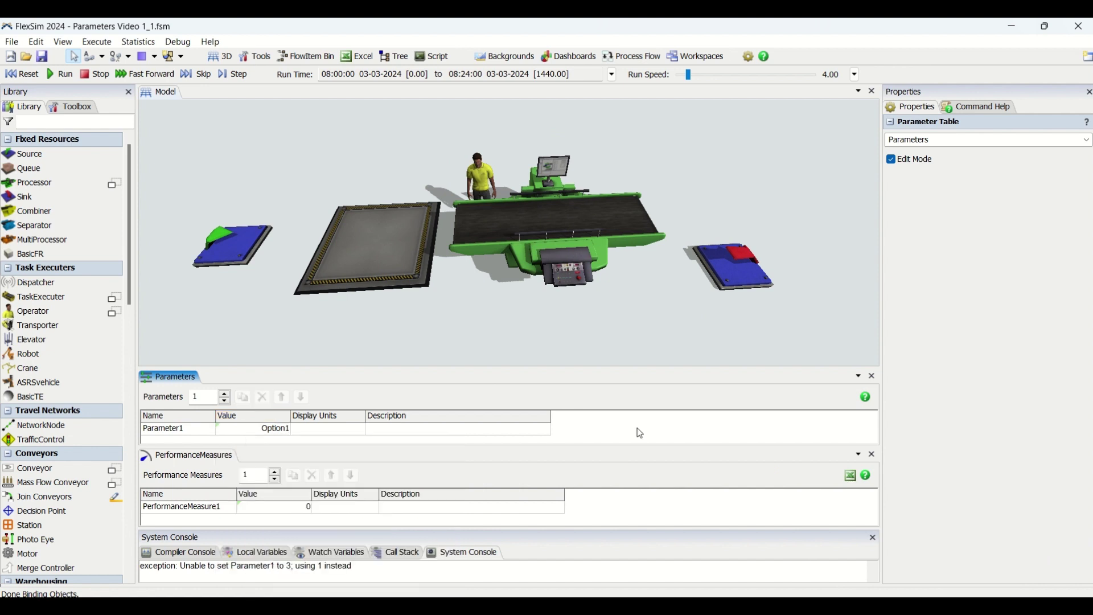
{"action": "left_click", "coordinate": [263, 434]}
{"action": "left_click", "coordinate": [281, 432]}
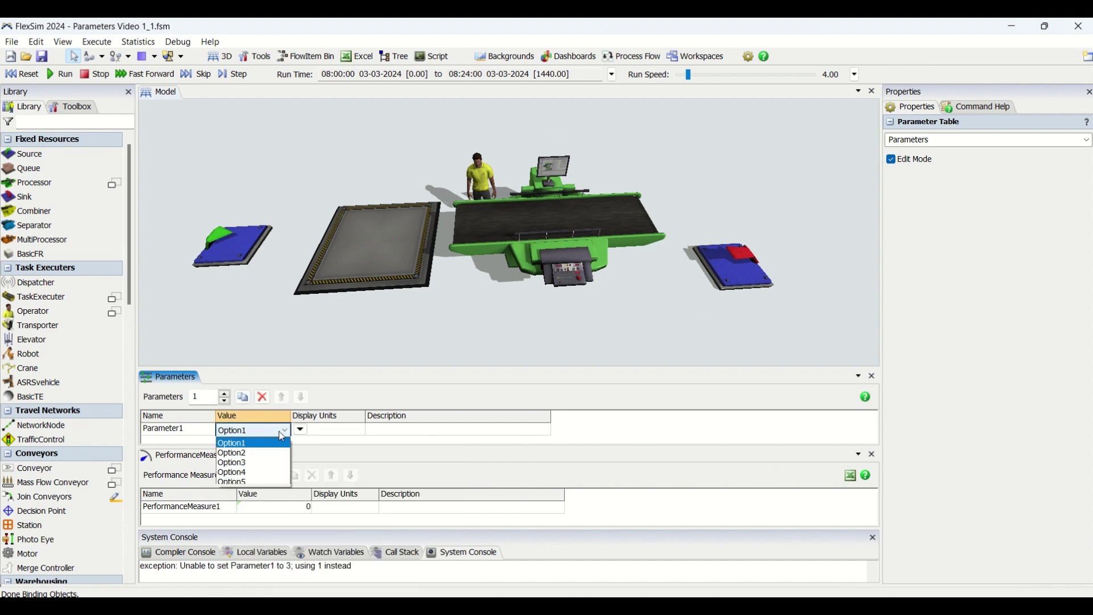
{"action": "left_click", "coordinate": [277, 464]}
{"action": "left_click", "coordinate": [583, 435]}
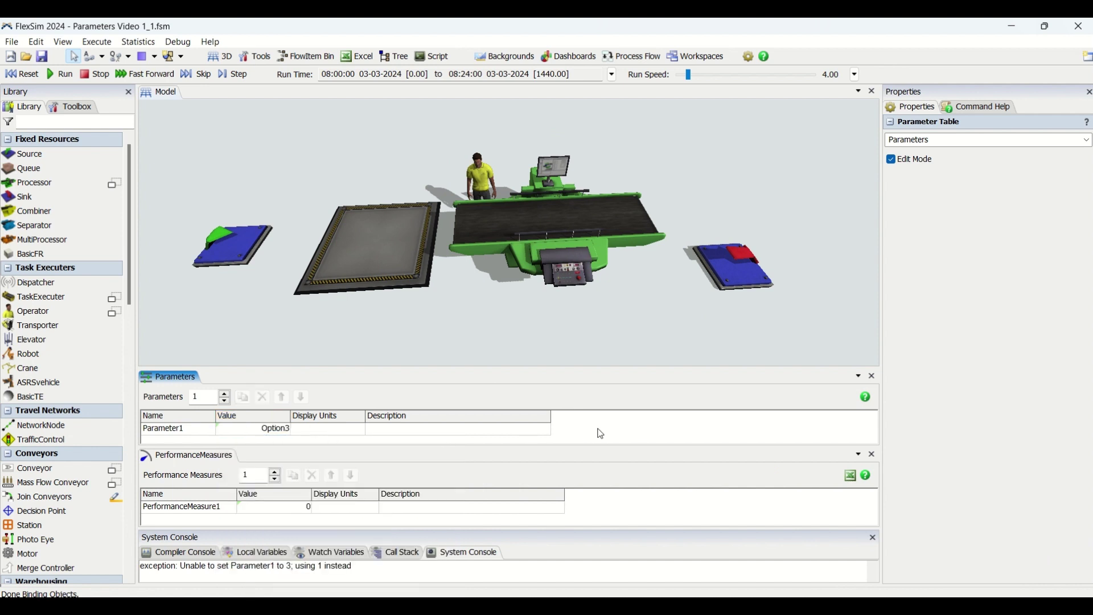
{"action": "left_click", "coordinate": [60, 75]}
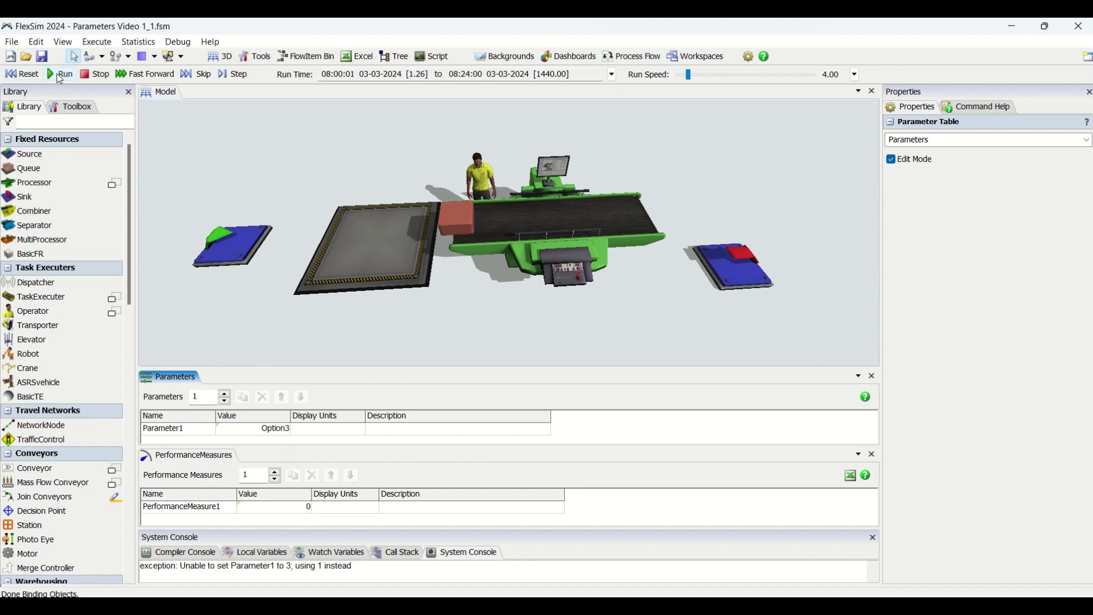
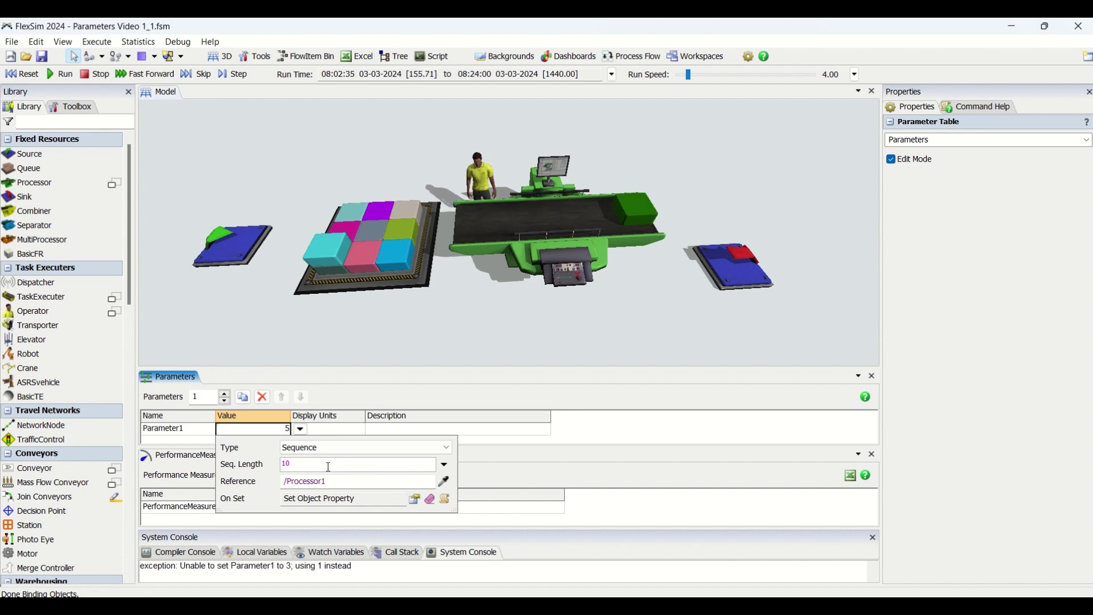
Set Parameter1's sequence length to 20 and widen the Value column to fit the whole sequence.
{"action": "left_click", "coordinate": [496, 429]}
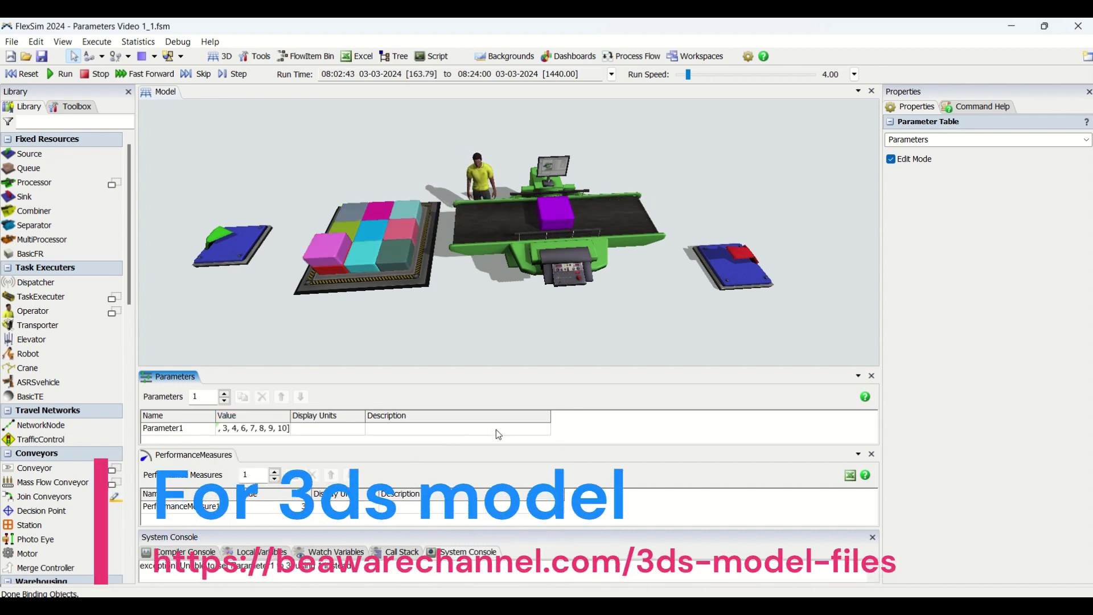
{"action": "left_click_drag", "start_coordinate": [290, 419], "coordinate": [366, 420]}
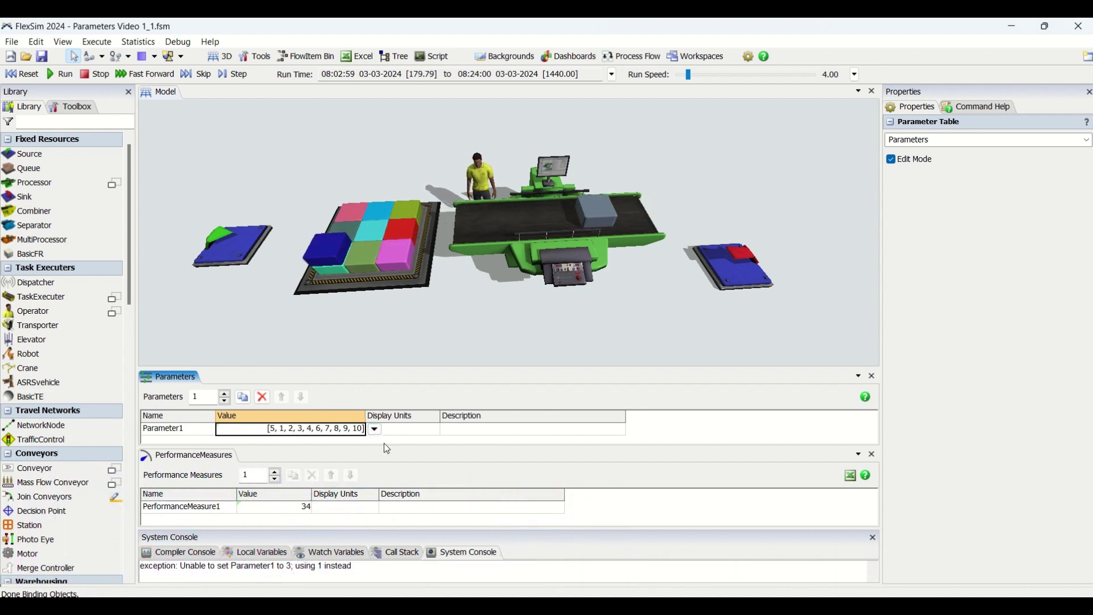
{"action": "left_click", "coordinate": [376, 430]}
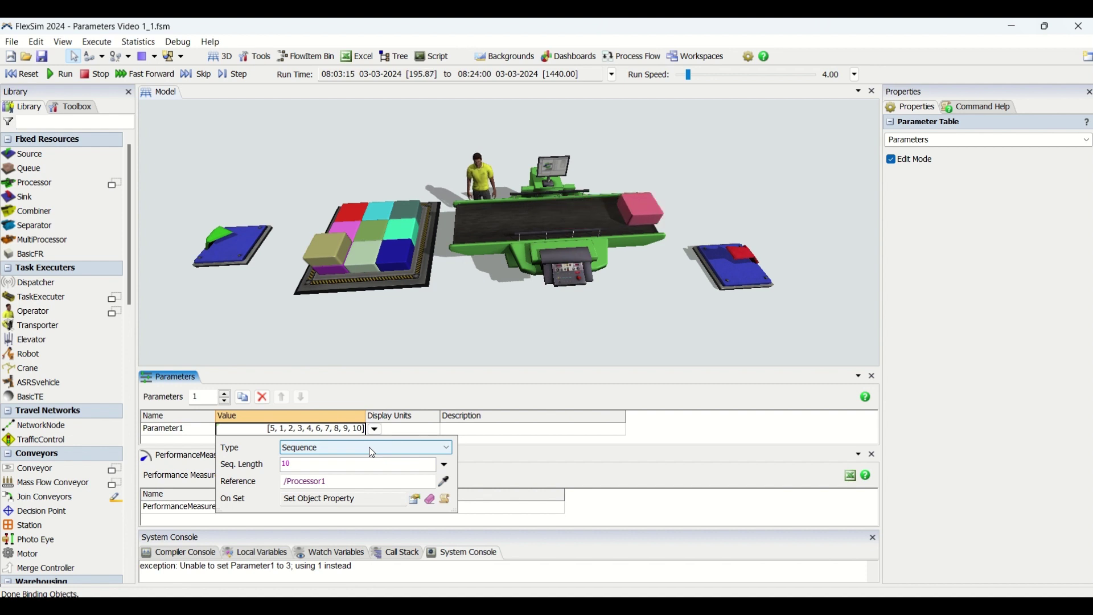
{"action": "left_click", "coordinate": [361, 464]}
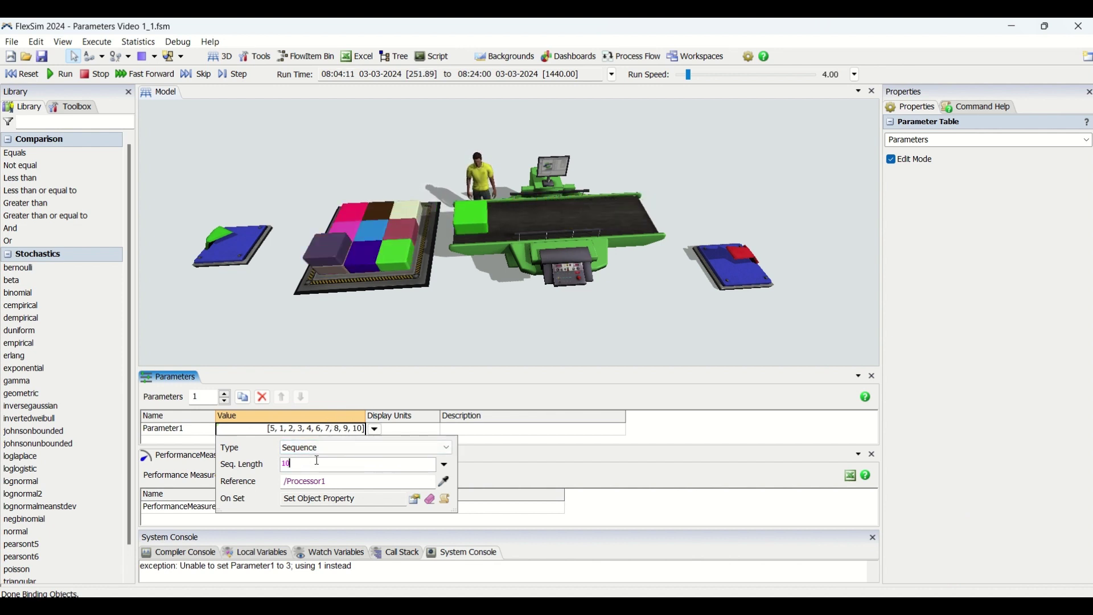
{"action": "type", "text": "20"}
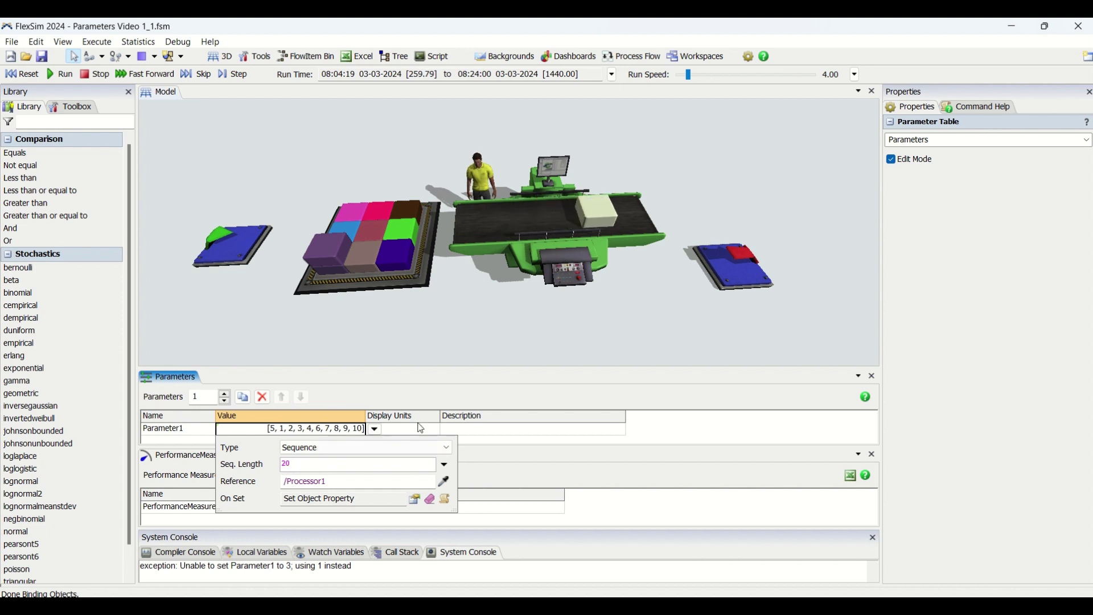
{"action": "left_click", "coordinate": [654, 433]}
{"action": "left_click_drag", "start_coordinate": [368, 411], "coordinate": [507, 409]}
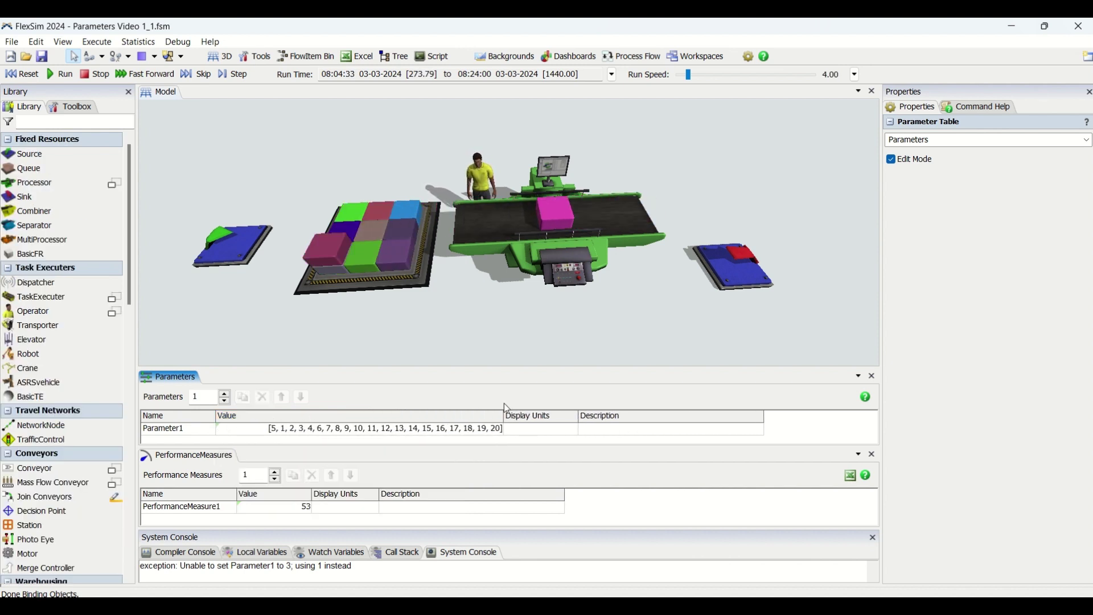
Change Parameter1's type from Sequence to Expression and close the parameter settings.
{"action": "left_click", "coordinate": [486, 434]}
{"action": "left_click", "coordinate": [509, 431]}
{"action": "left_click", "coordinate": [412, 449]}
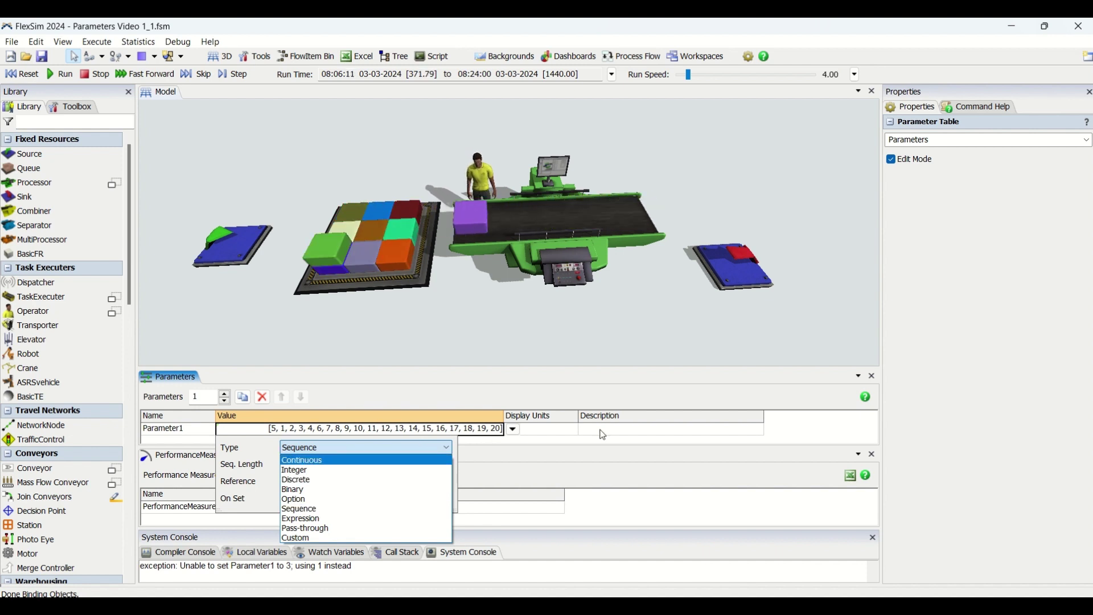
{"action": "left_click", "coordinate": [575, 445]}
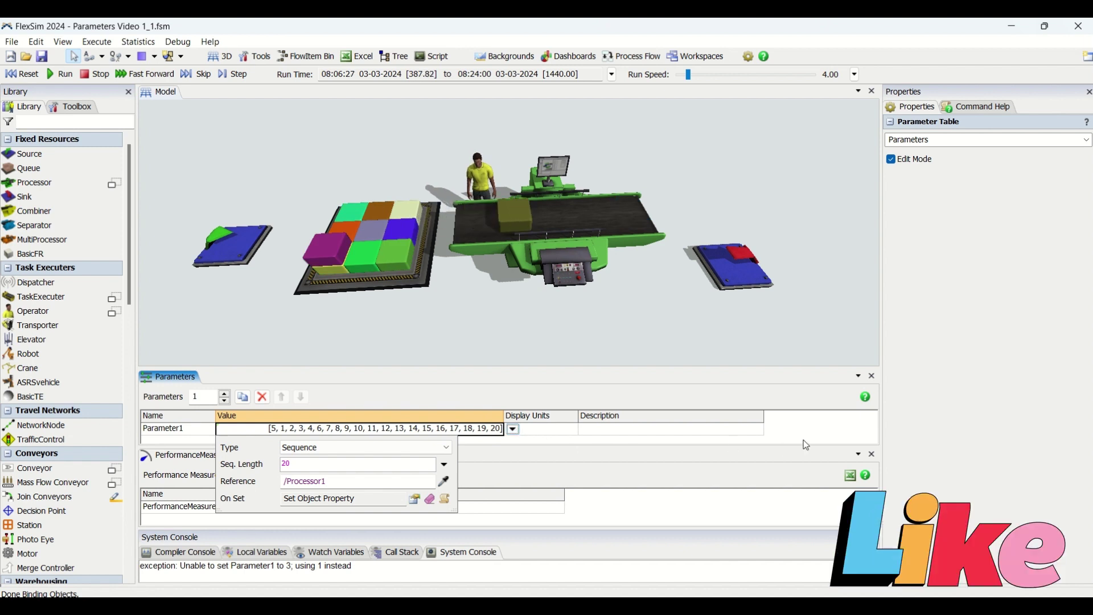
{"action": "left_click", "coordinate": [514, 430]}
{"action": "left_click", "coordinate": [479, 433]}
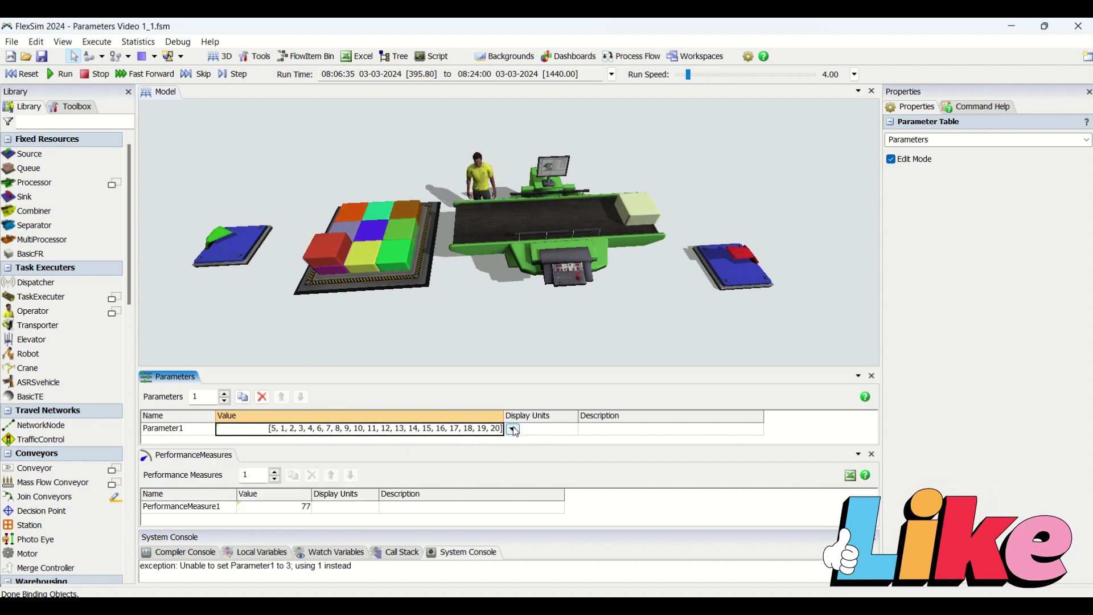
{"action": "left_click", "coordinate": [514, 430]}
{"action": "left_click", "coordinate": [447, 449]}
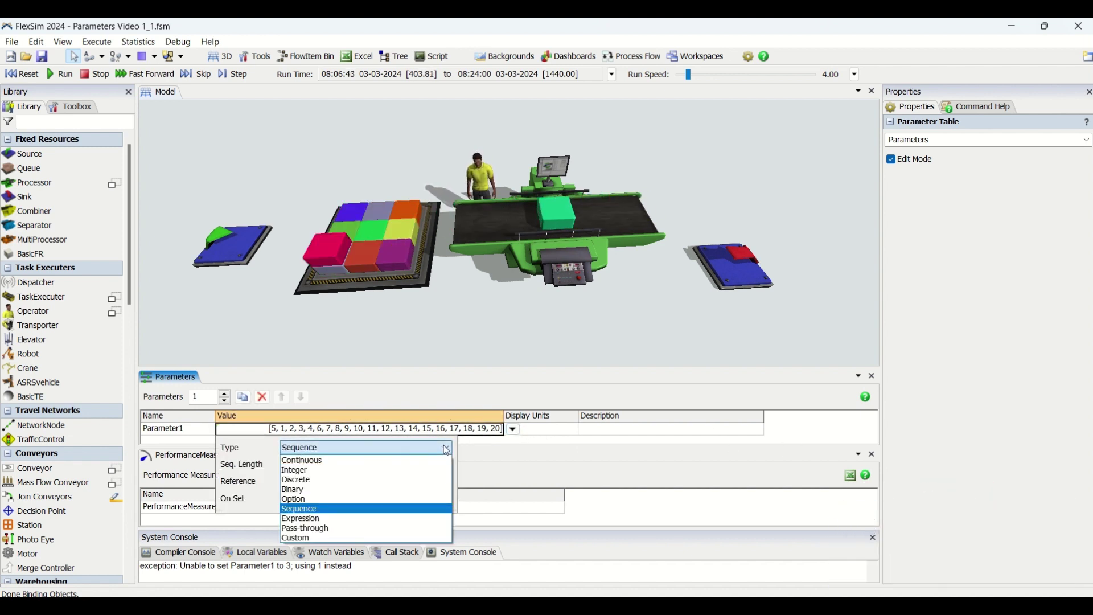
{"action": "left_click", "coordinate": [399, 519]}
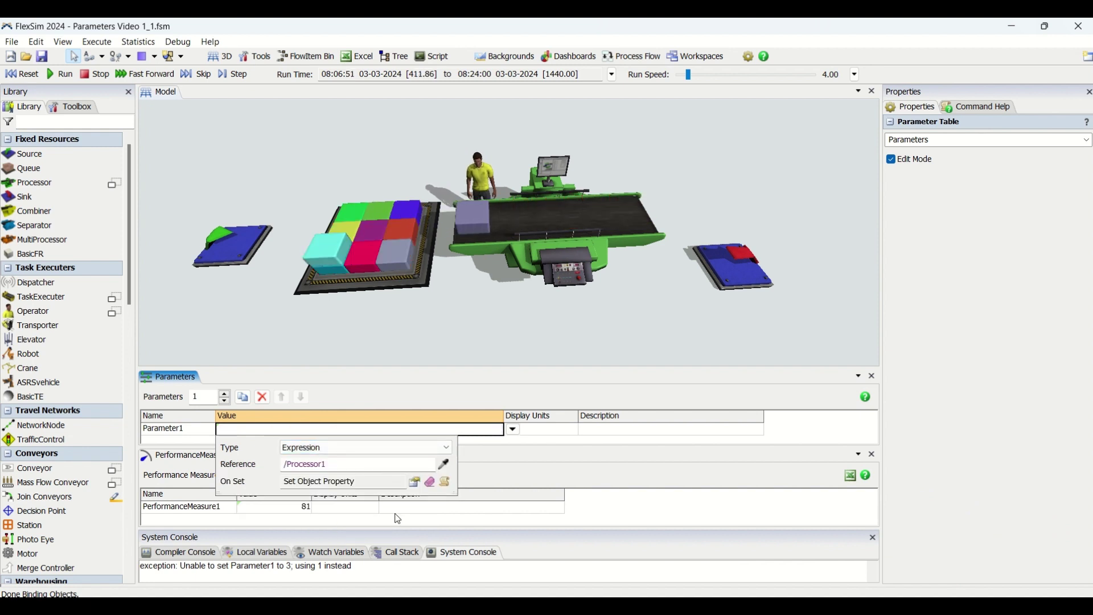
{"action": "left_click", "coordinate": [812, 433]}
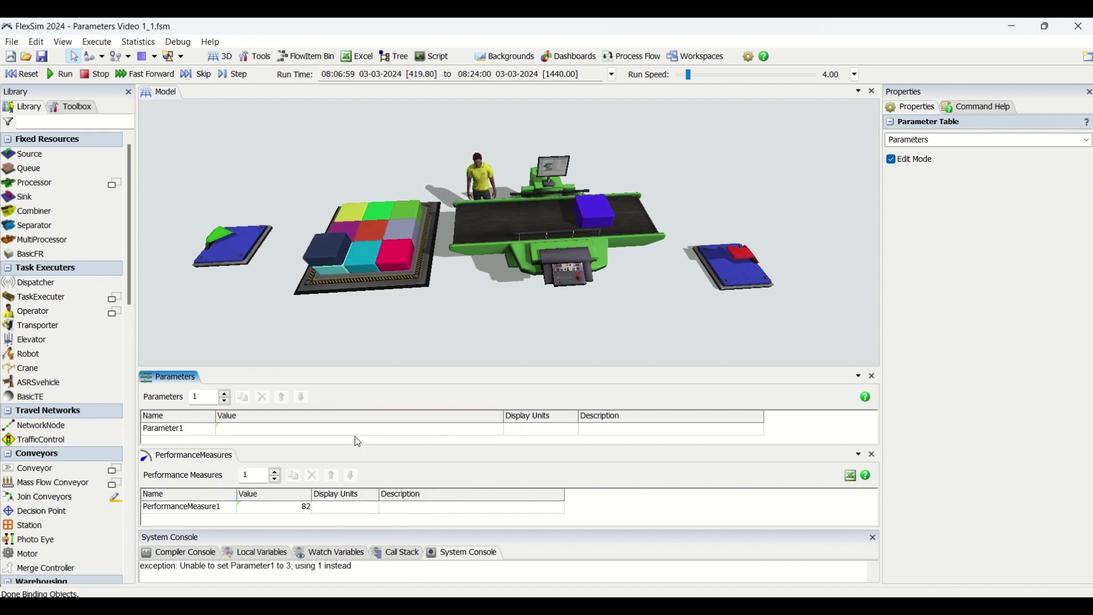
Review the Expression settings of Parameter1 and set its value to 10.
{"action": "left_click", "coordinate": [446, 434]}
{"action": "left_click", "coordinate": [516, 432]}
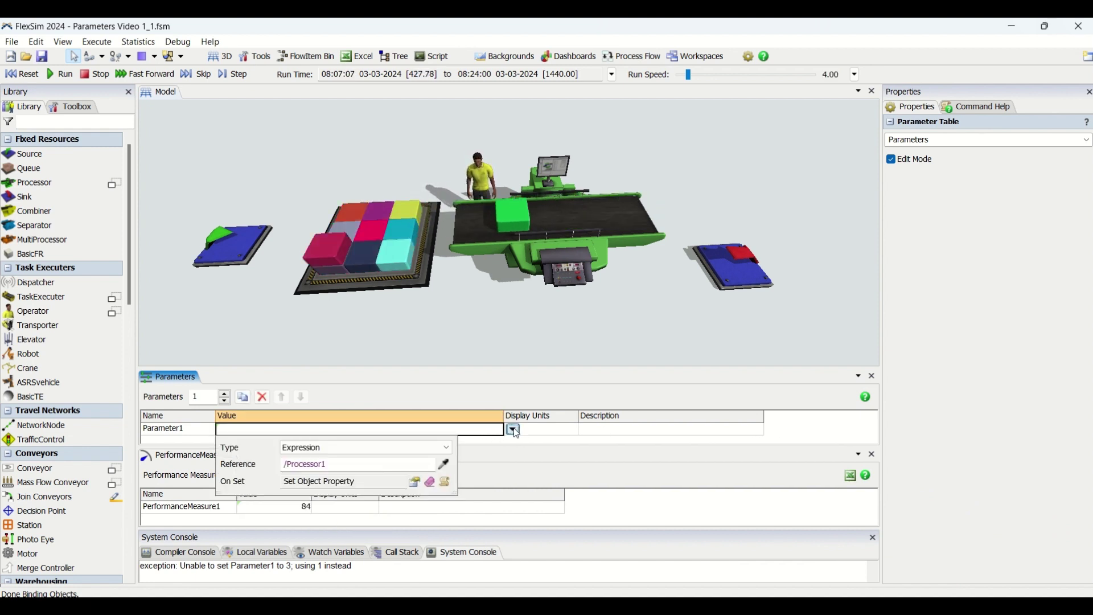
{"action": "left_click", "coordinate": [434, 458]}
{"action": "left_click", "coordinate": [365, 515]}
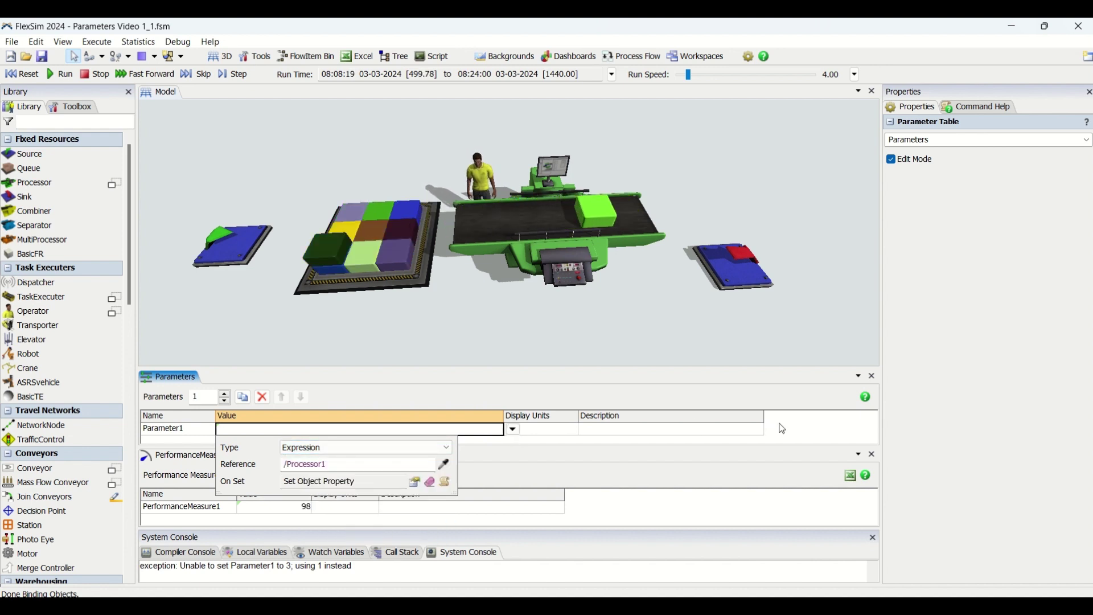
{"action": "left_click", "coordinate": [663, 438]}
{"action": "left_click", "coordinate": [408, 432]}
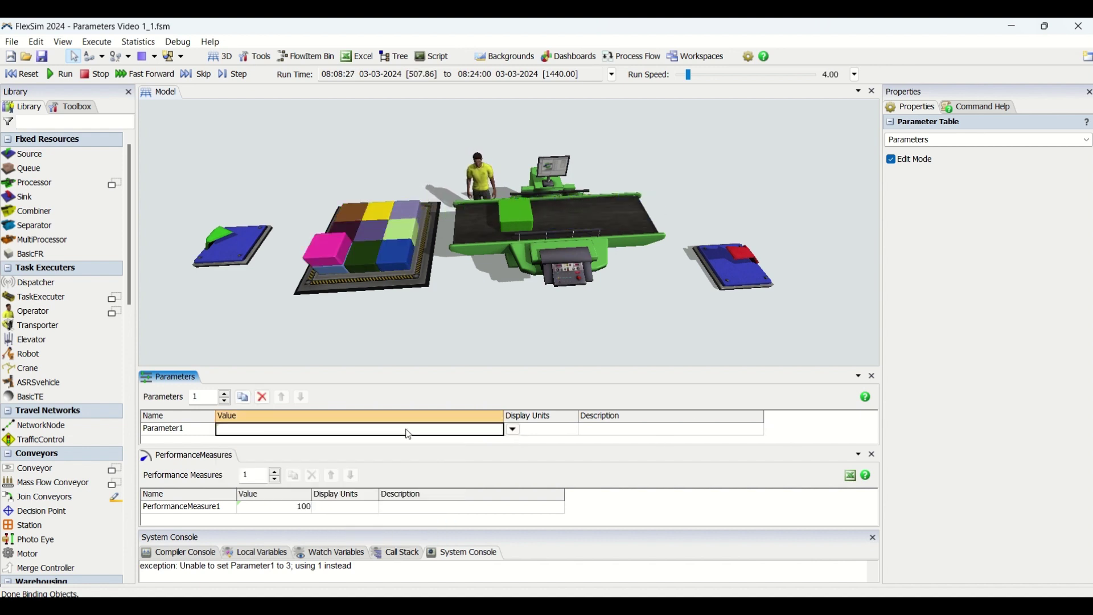
{"action": "type", "text": "10"}
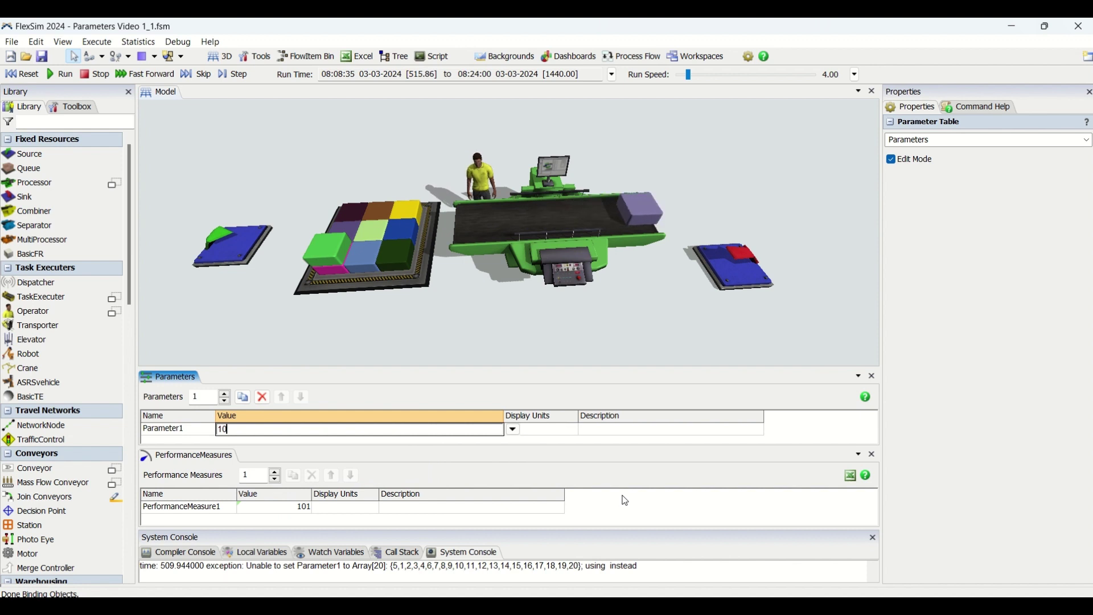
{"action": "key", "text": "Return"}
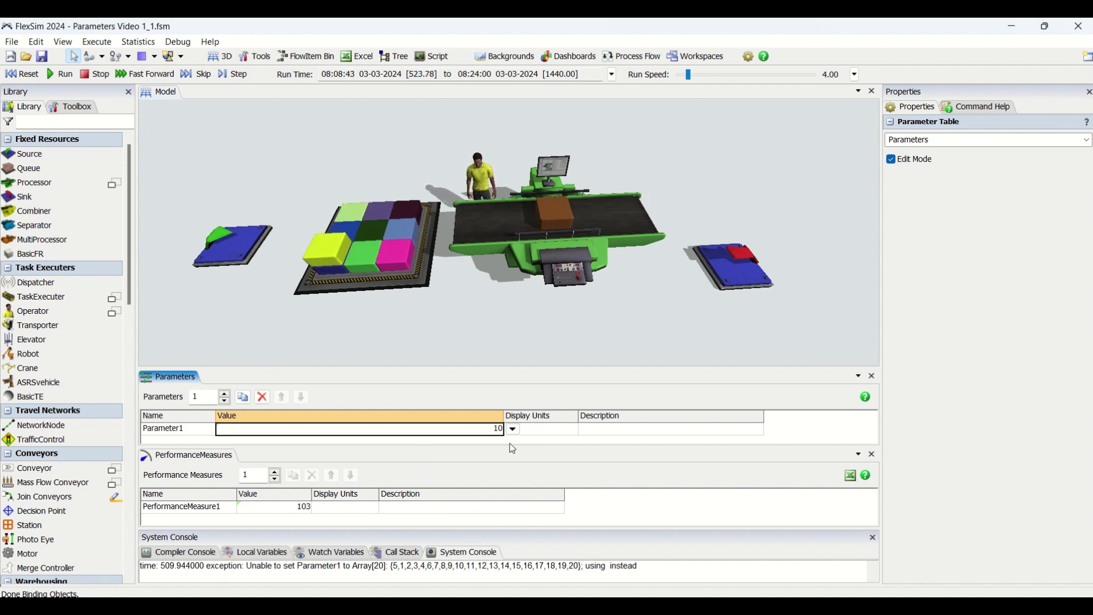
Reset and run the simulation, and inspect the process time in Processor1's properties.
{"action": "left_click", "coordinate": [24, 74]}
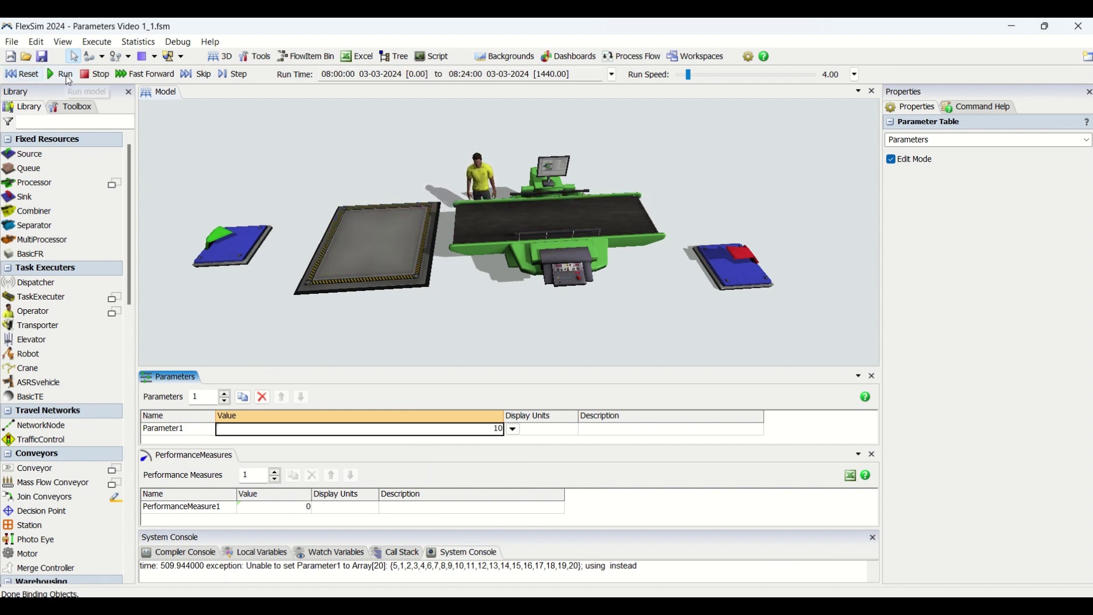
{"action": "left_click", "coordinate": [555, 239]}
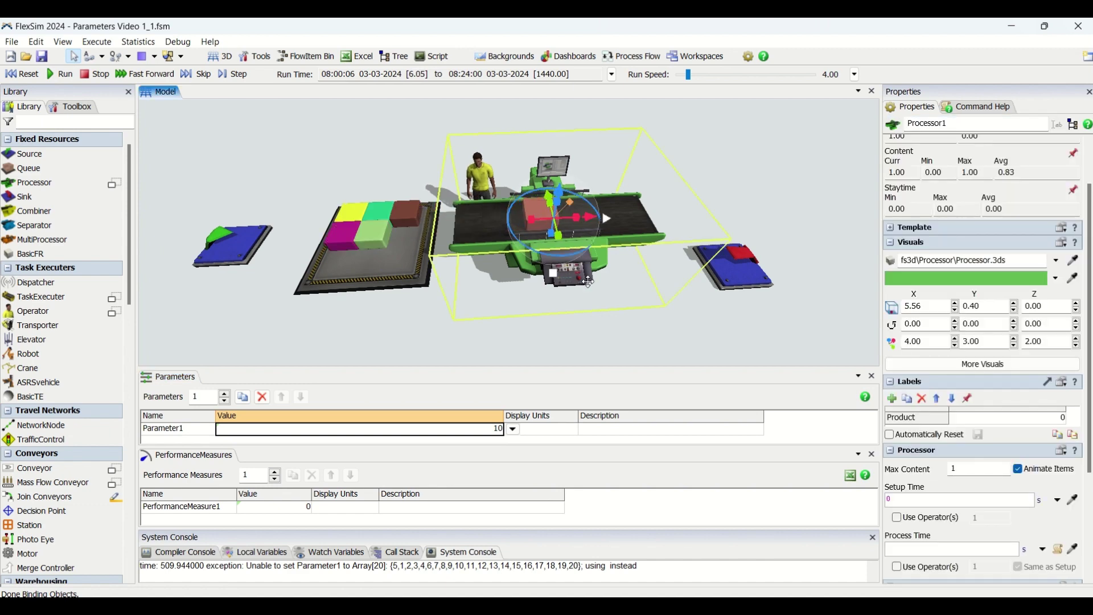
{"action": "left_click", "coordinate": [1006, 552]}
Change Parameter1's type from Expression to Pass-through and close the parameter settings.
{"action": "left_click", "coordinate": [432, 431]}
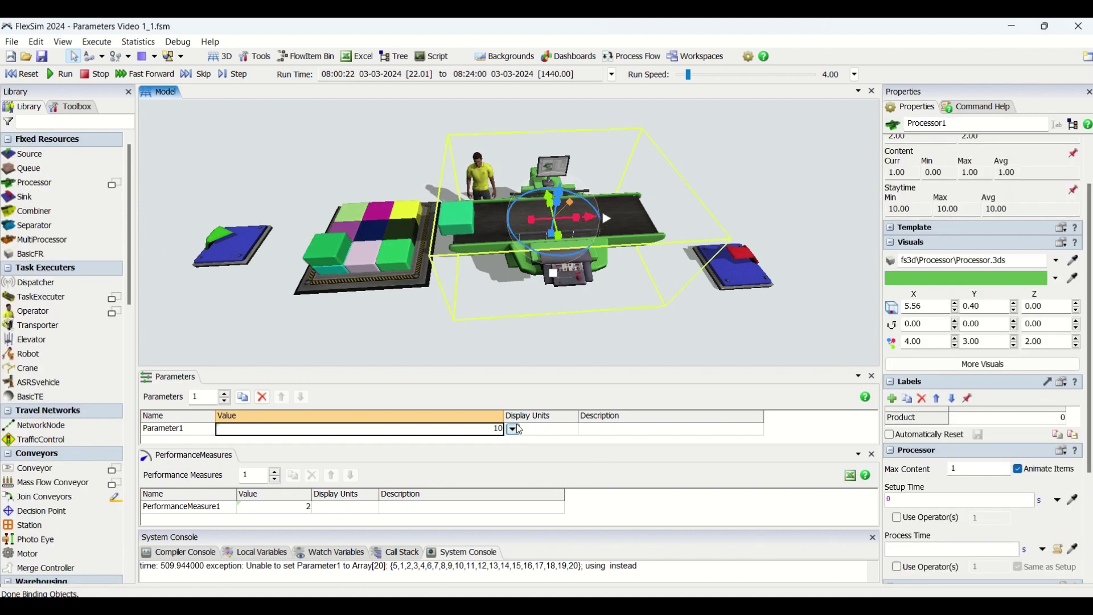
{"action": "left_click", "coordinate": [422, 454]}
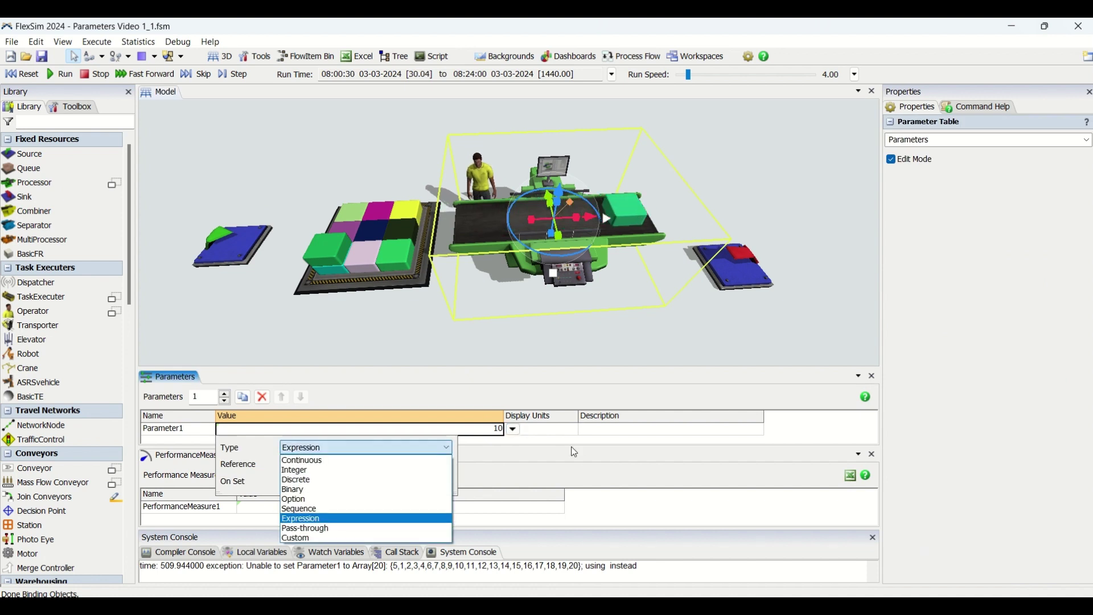
{"action": "left_click", "coordinate": [815, 433]}
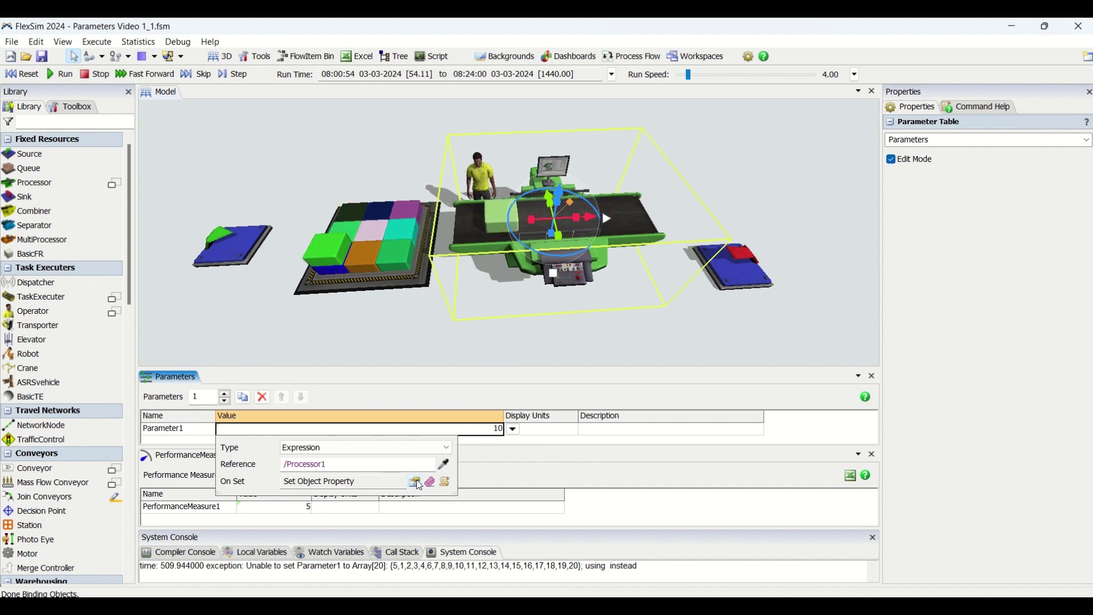
{"action": "left_click", "coordinate": [436, 450]}
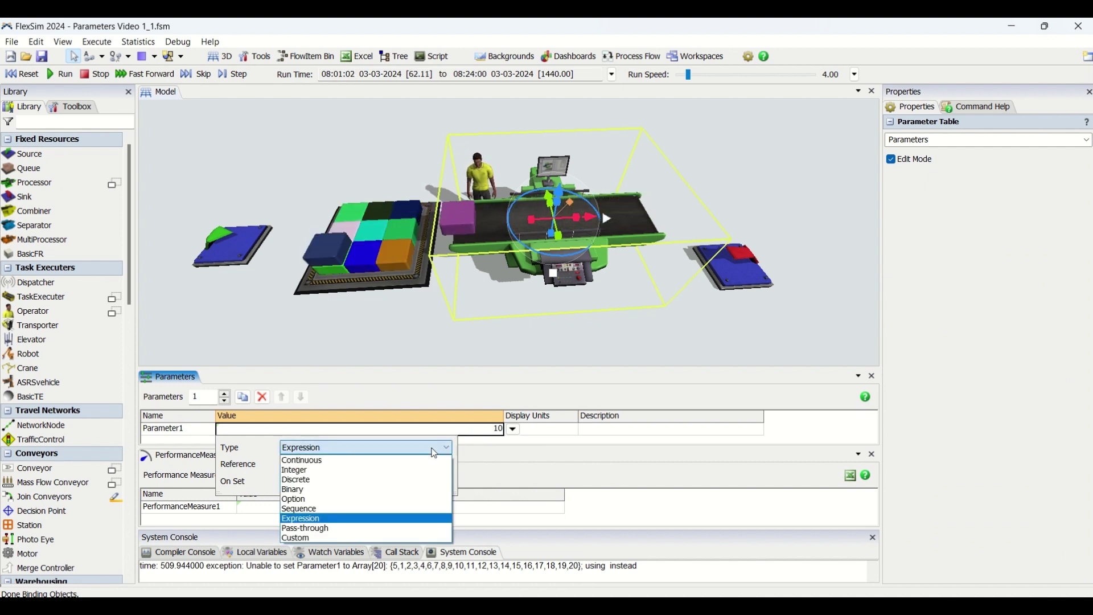
{"action": "left_click", "coordinate": [340, 525]}
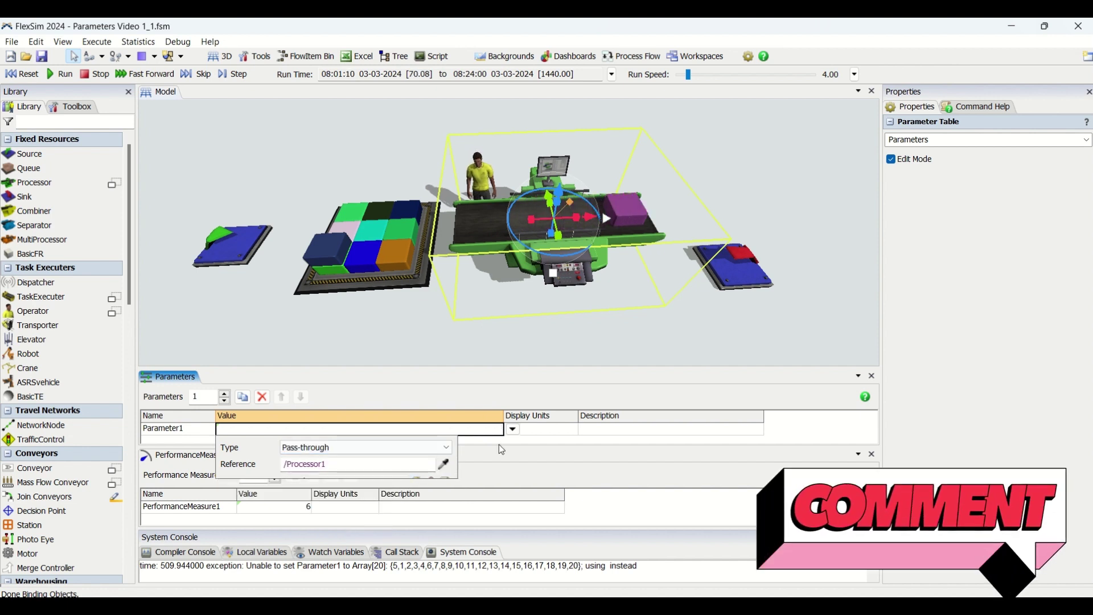
{"action": "left_click", "coordinate": [763, 430]}
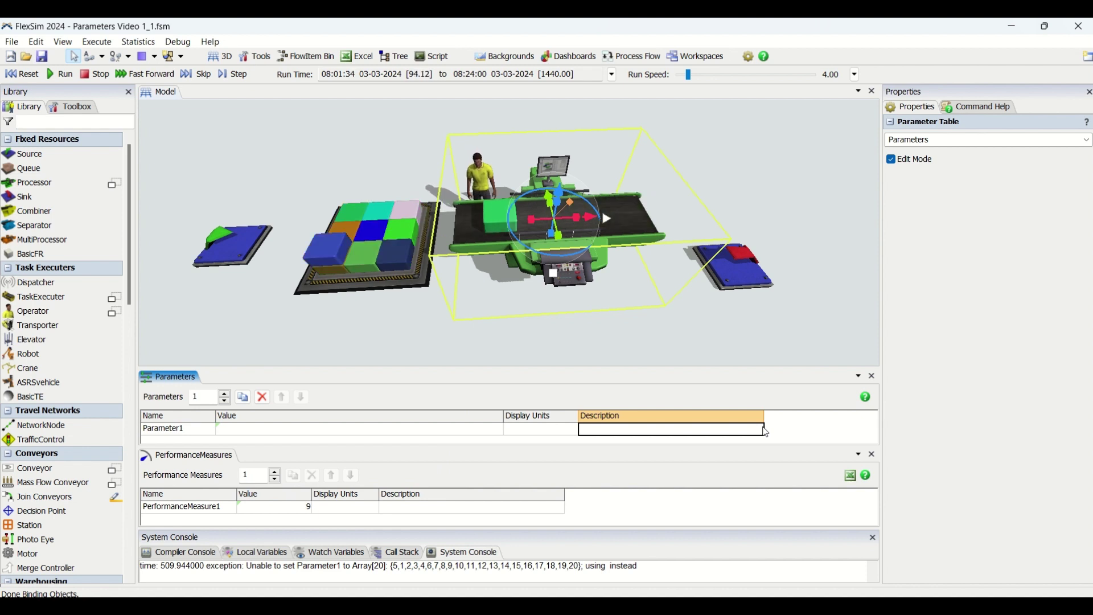
Reopen Parameter1's settings and review the available parameter types, keeping Pass-through selected.
{"action": "left_click", "coordinate": [505, 431]}
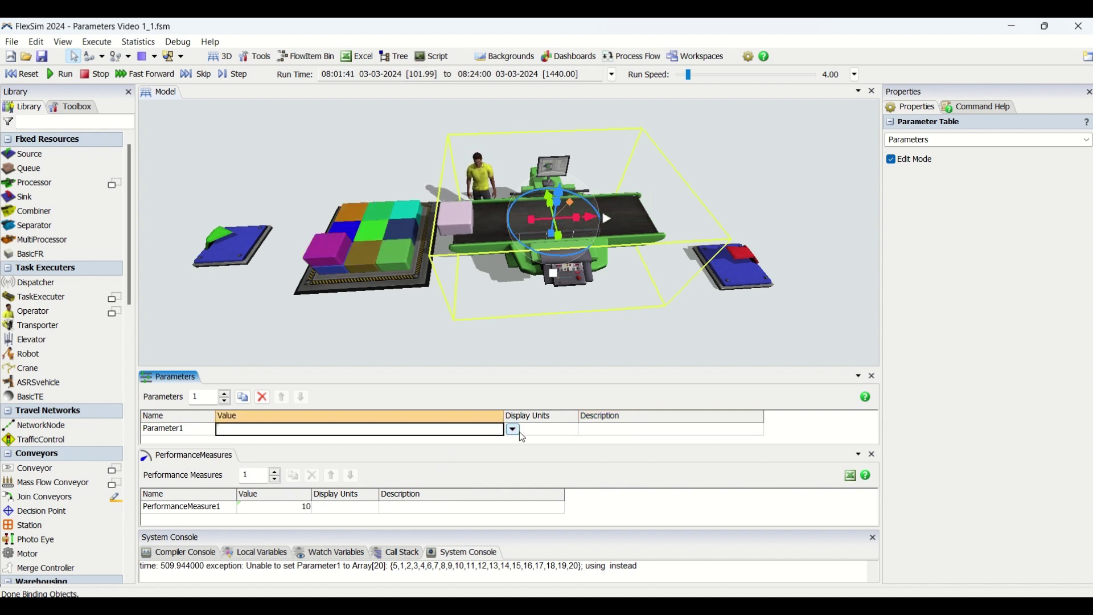
{"action": "left_click", "coordinate": [513, 431]}
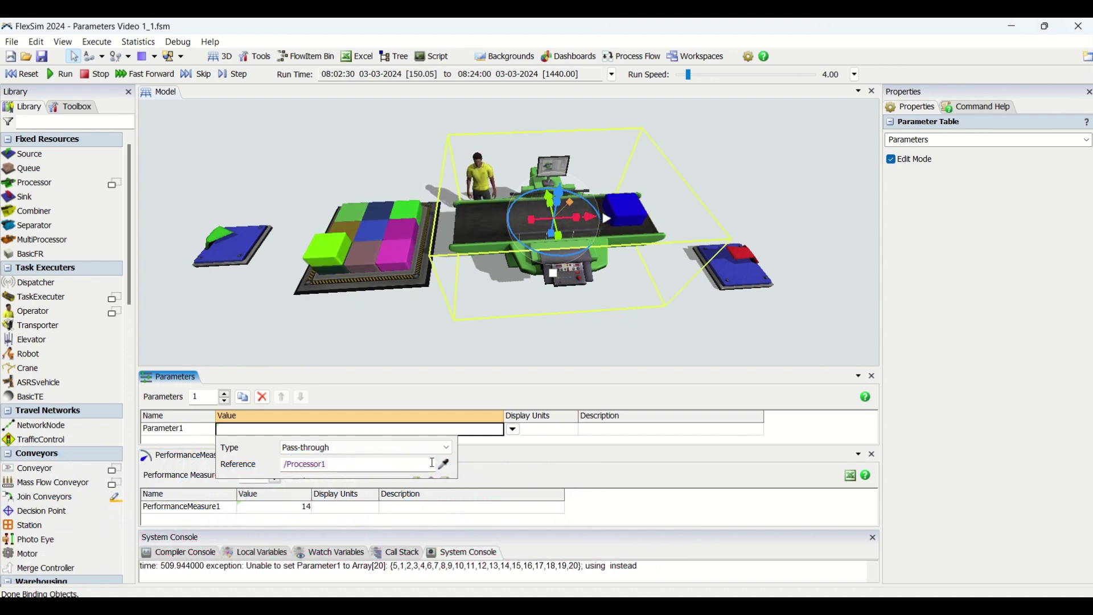
{"action": "left_click", "coordinate": [448, 450]}
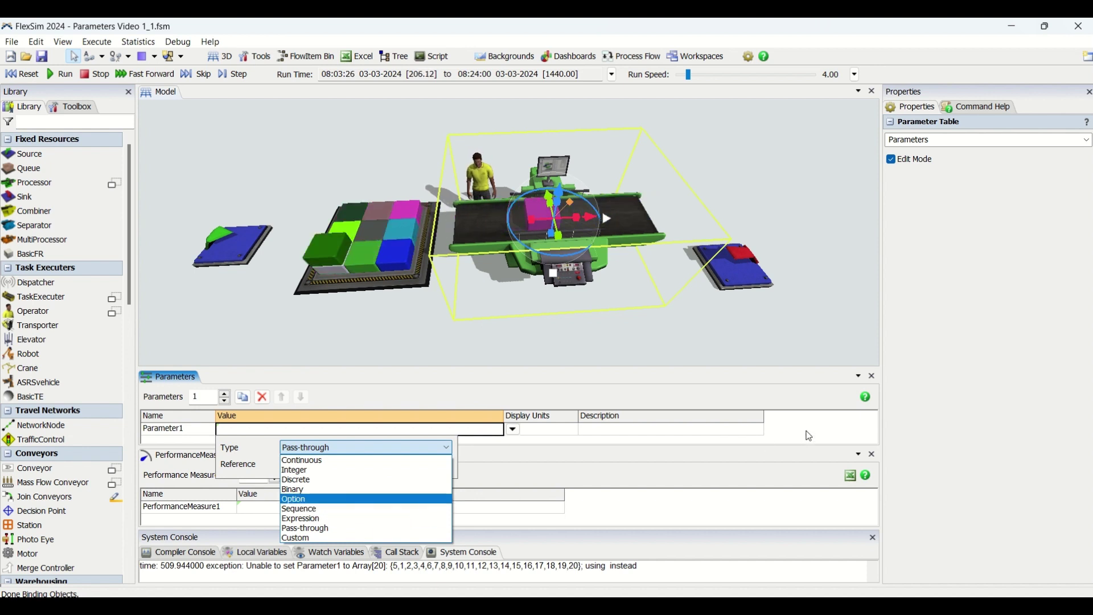
{"action": "left_click", "coordinate": [513, 490]}
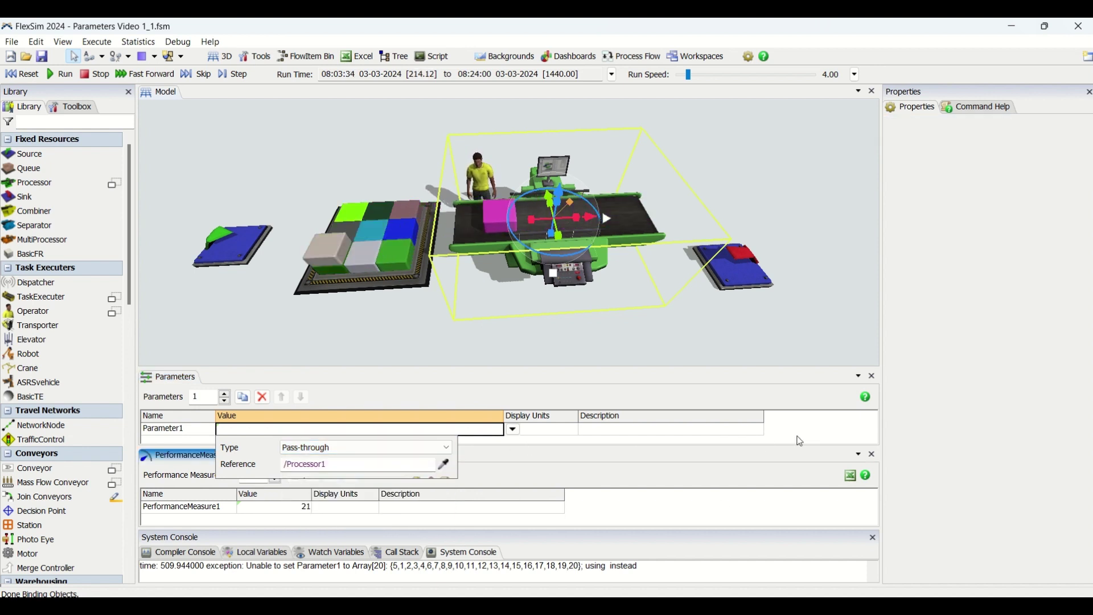
Close and reopen Parameter1's settings, look through the list of parameter types and reselect Pass-through.
{"action": "left_click", "coordinate": [795, 438]}
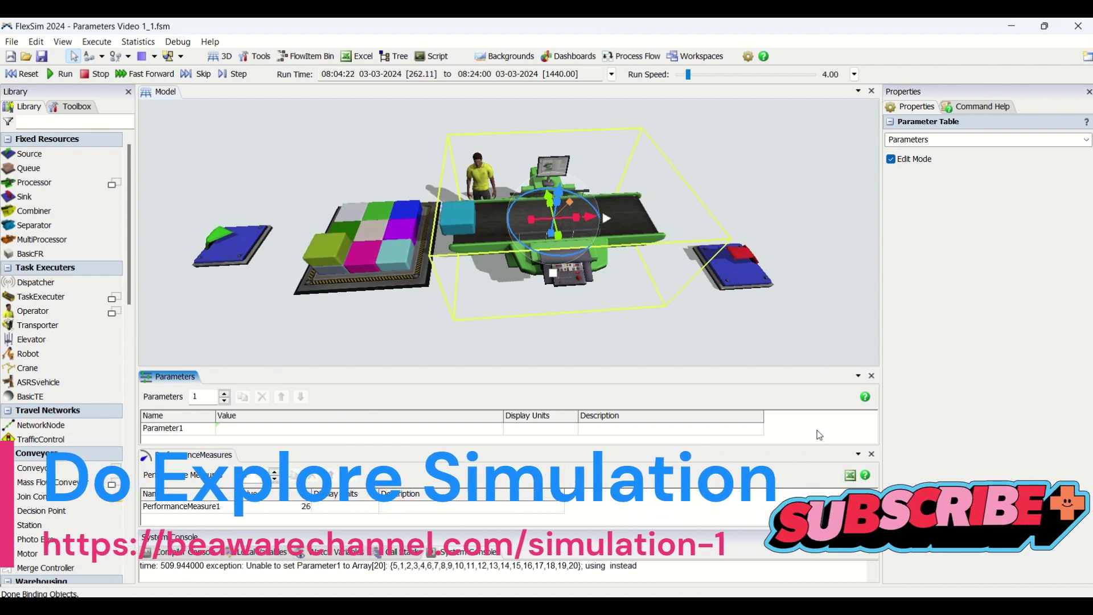
{"action": "left_click", "coordinate": [489, 429]}
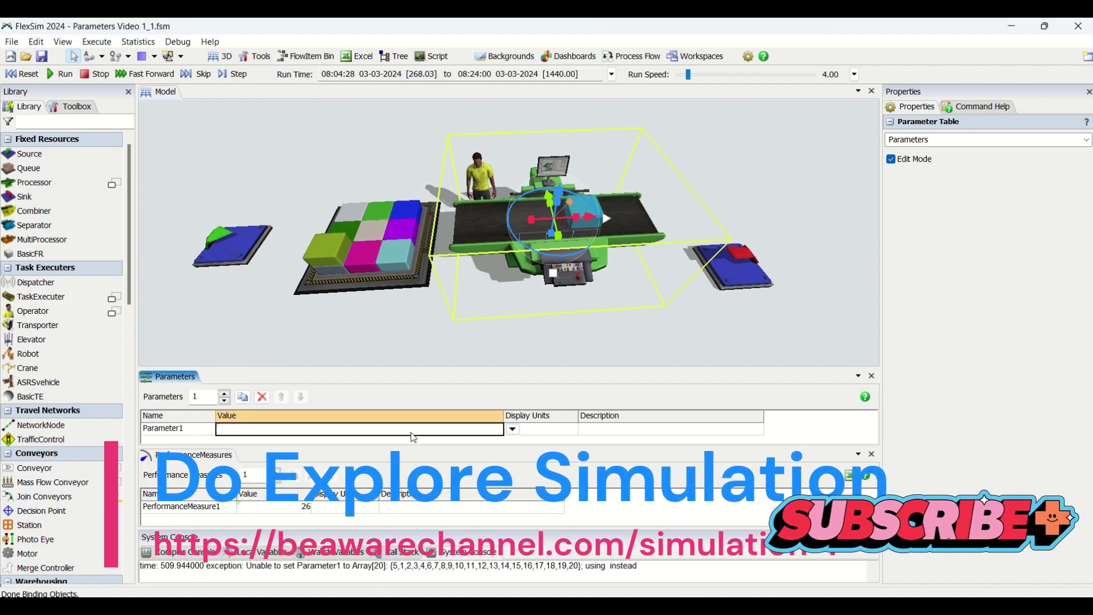
{"action": "left_click", "coordinate": [515, 431]}
{"action": "left_click", "coordinate": [392, 449]}
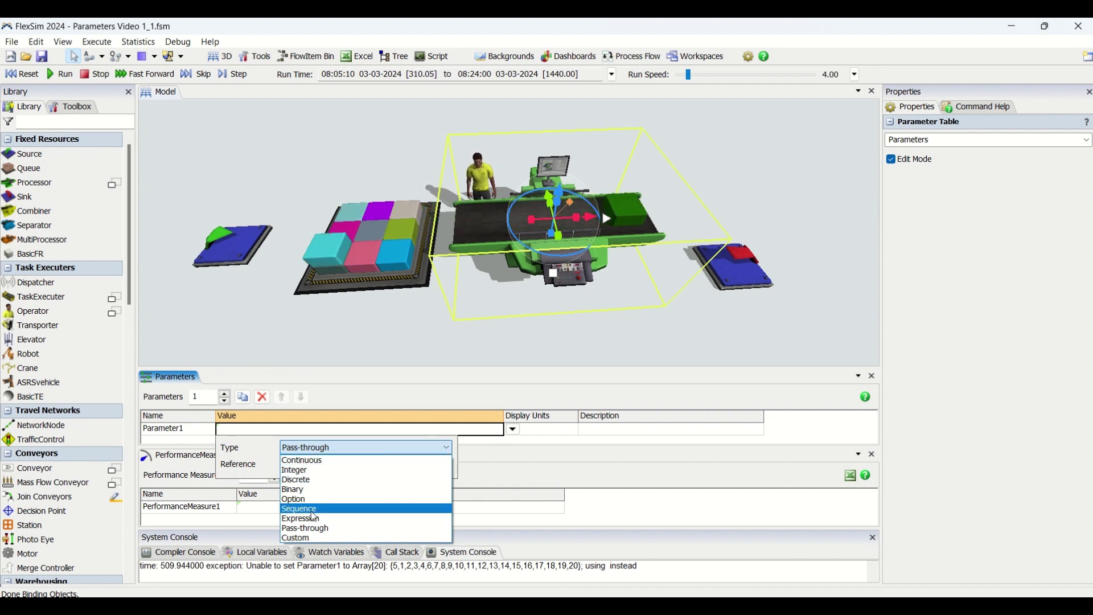
{"action": "left_click", "coordinate": [311, 528]}
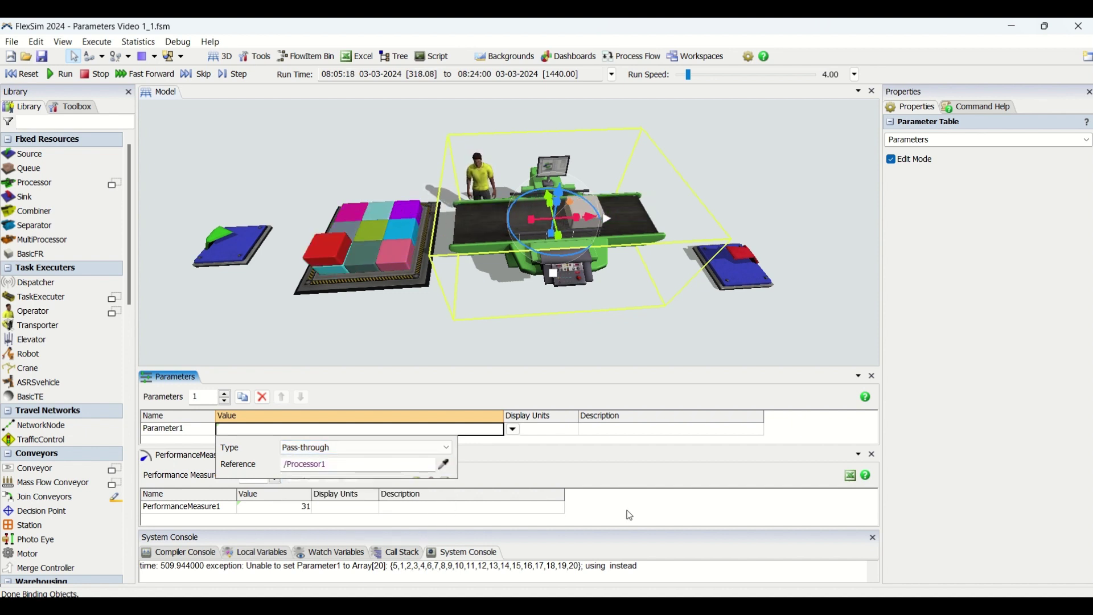
Change Parameter1's type from Pass-through to Continuous and close the parameter settings.
{"action": "left_click", "coordinate": [330, 447]}
{"action": "left_click", "coordinate": [317, 460]}
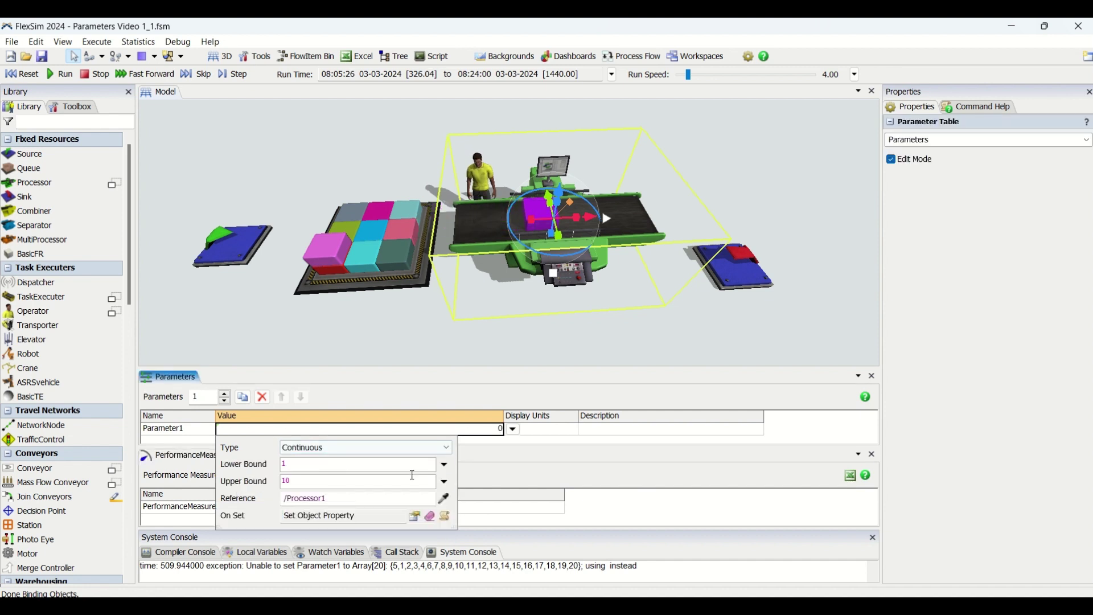
{"action": "left_click", "coordinate": [793, 431]}
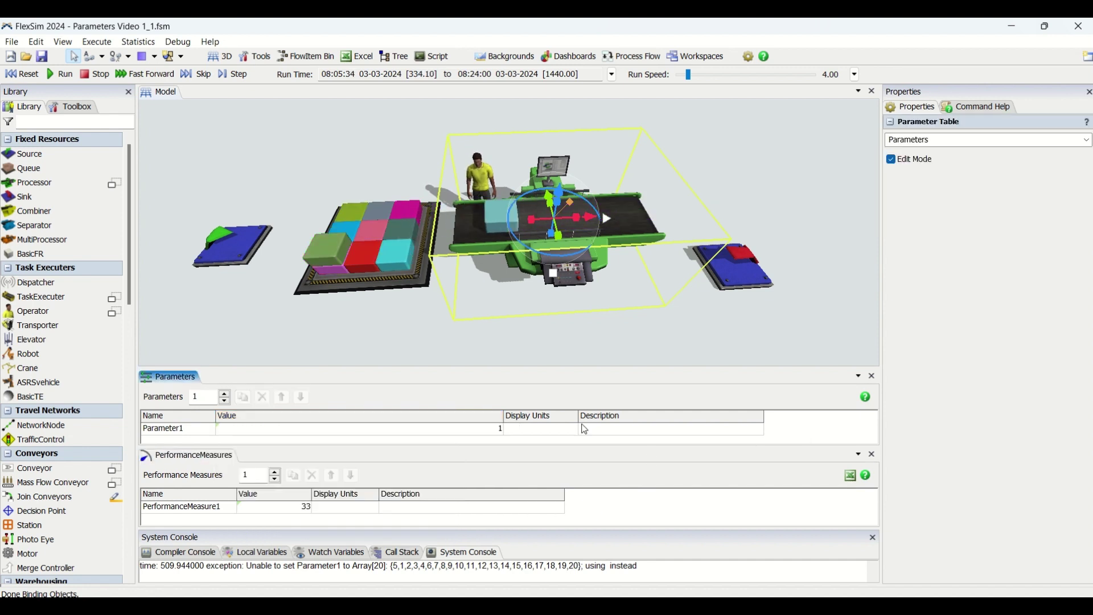
Review Parameter1's Continuous settings and the list of available types, and close the settings without changing anything.
{"action": "left_click", "coordinate": [387, 431]}
{"action": "left_click", "coordinate": [512, 430]}
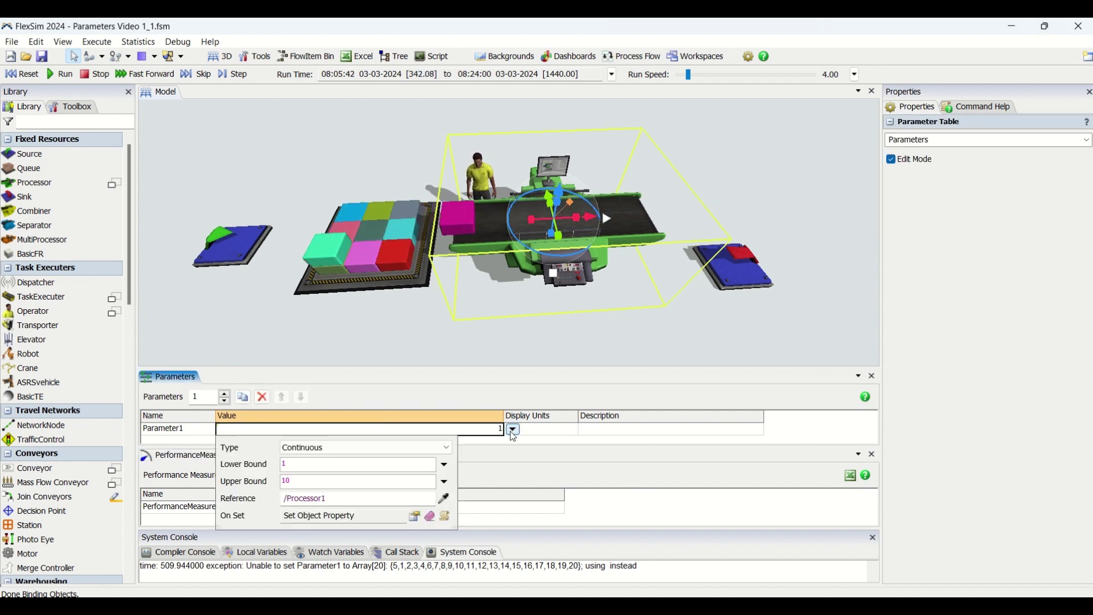
{"action": "left_click", "coordinate": [573, 336]}
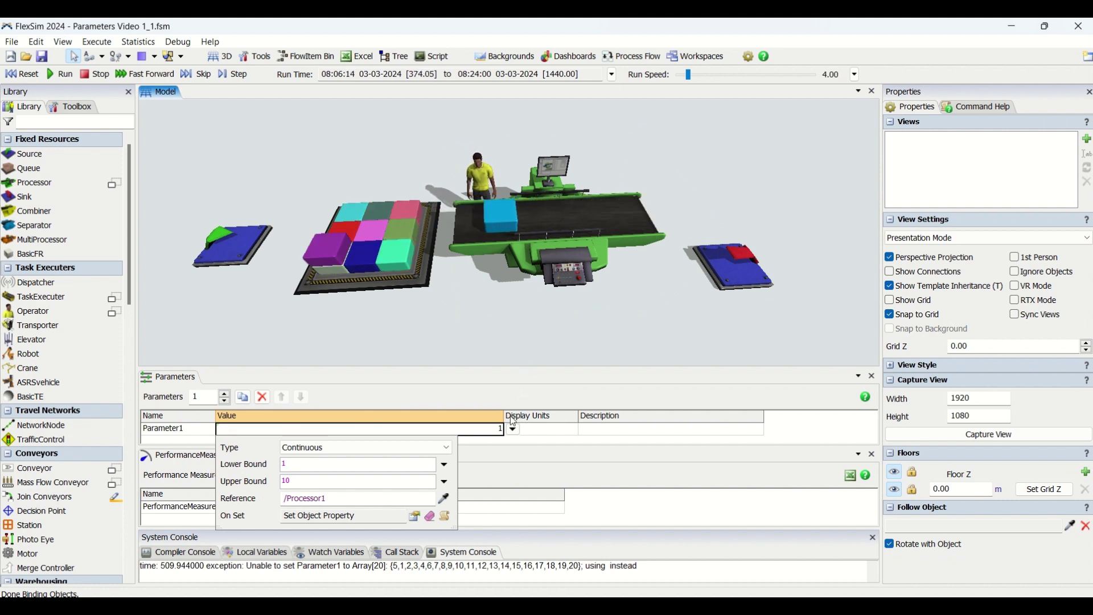
{"action": "left_click", "coordinate": [421, 448]}
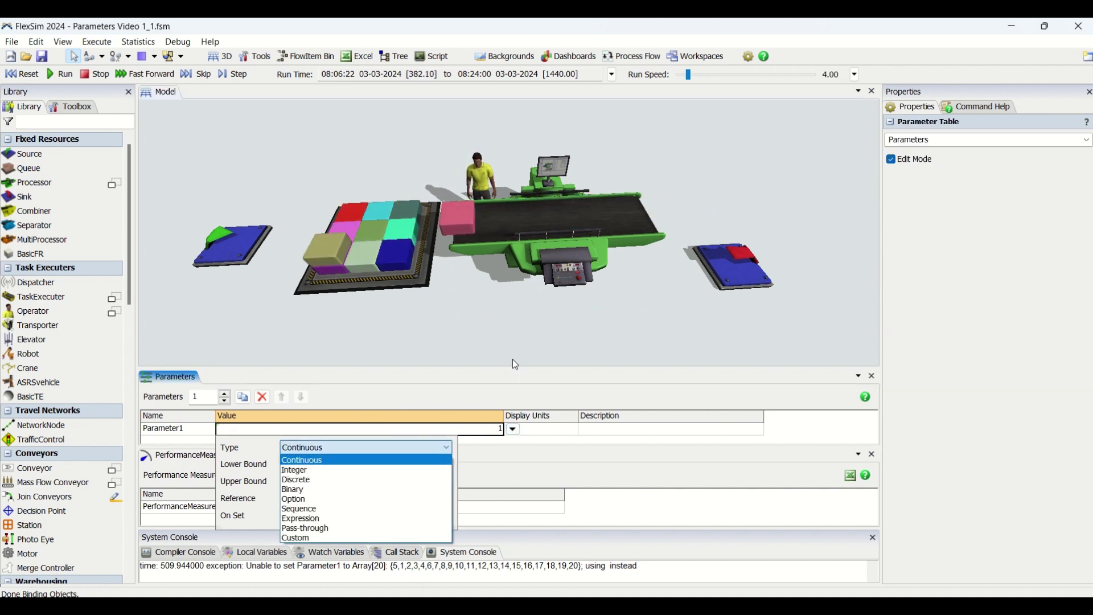
{"action": "left_click", "coordinate": [514, 341]}
{"action": "left_click", "coordinate": [792, 433]}
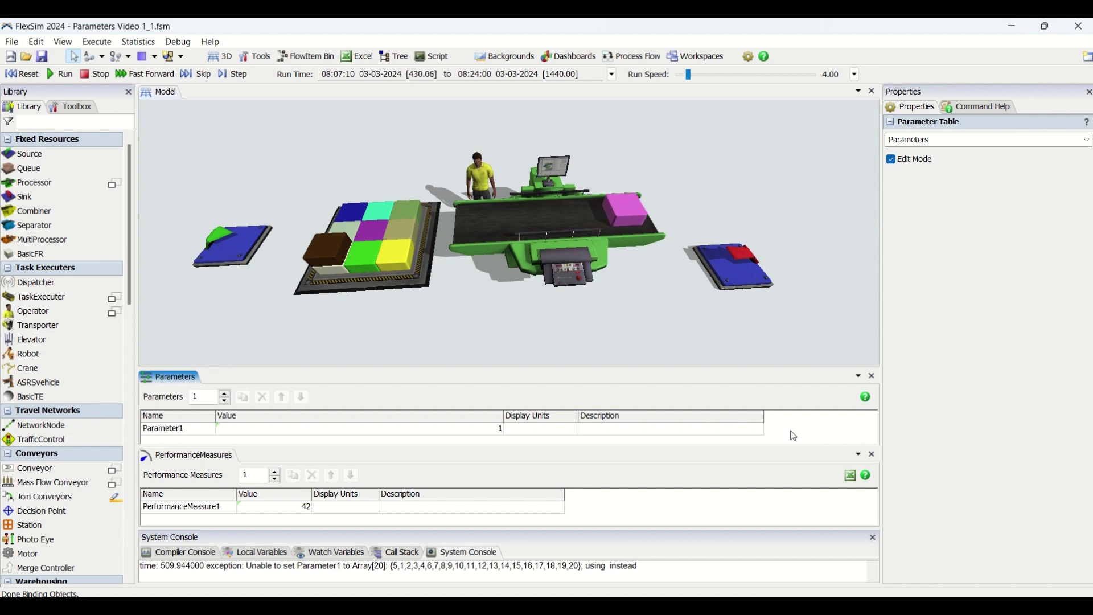
{"action": "left_click", "coordinate": [739, 319]}
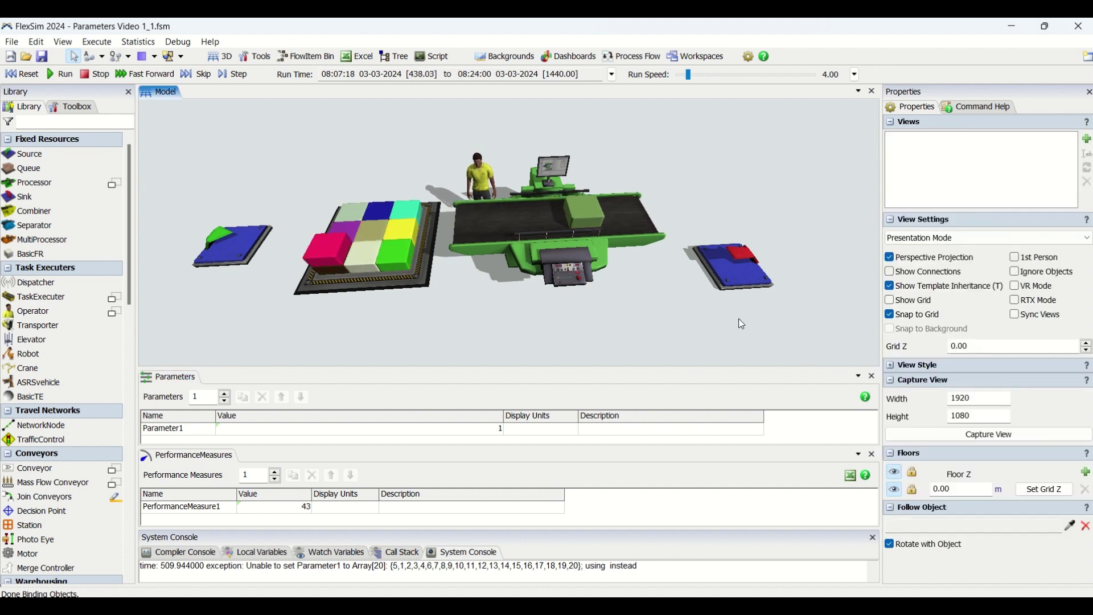